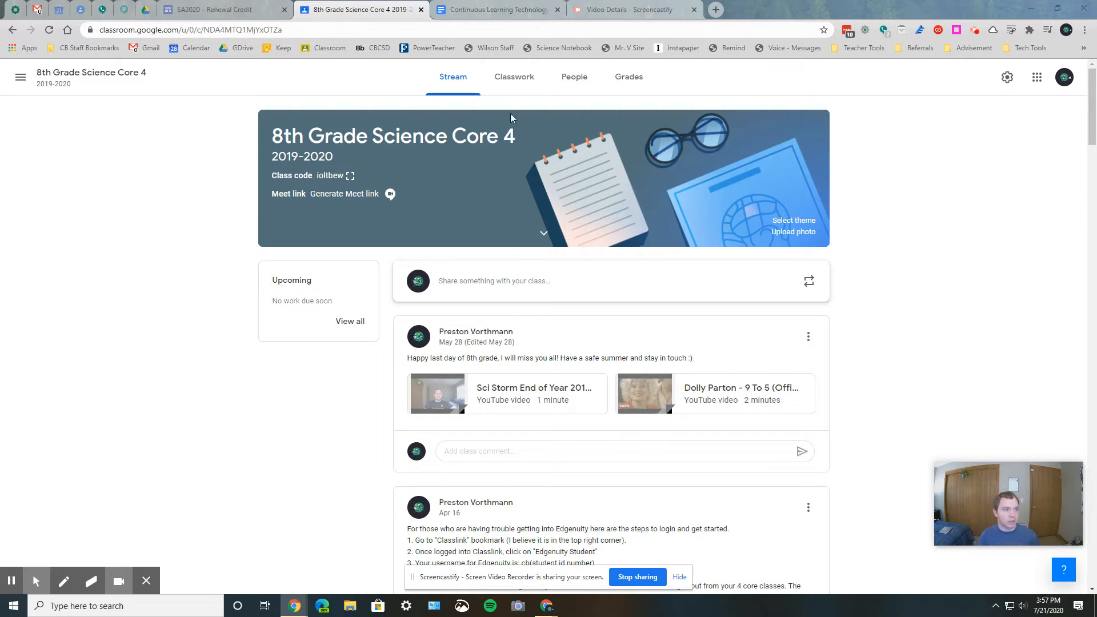
- View the Classwork pages of the 8th Grade Science Core 4 and 8th Grade Science 20-21 classes
click(511, 79)
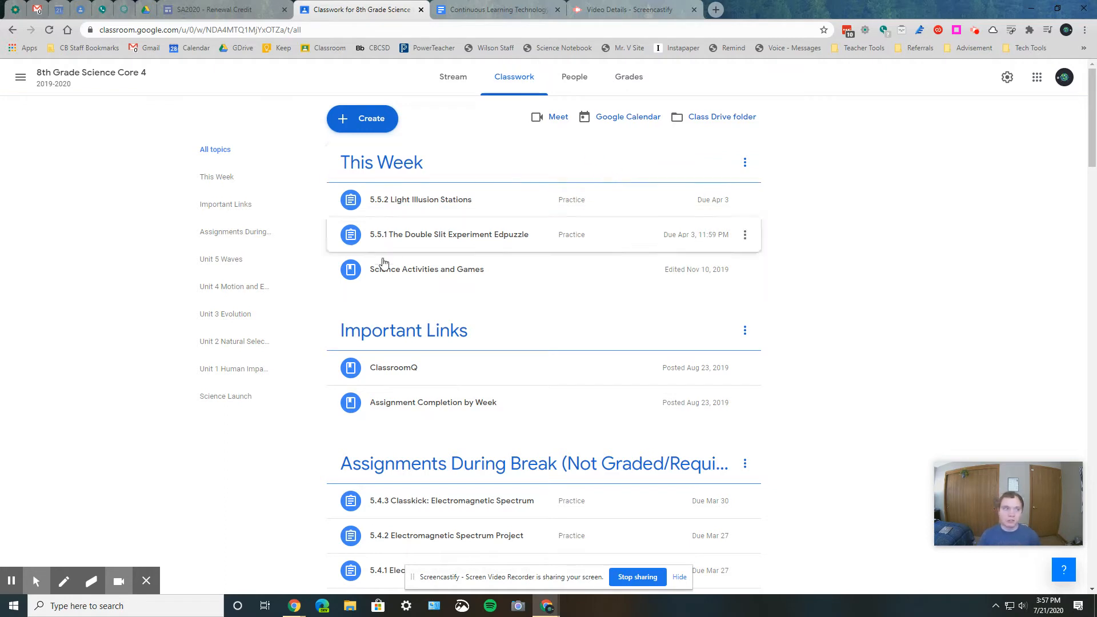
click(20, 77)
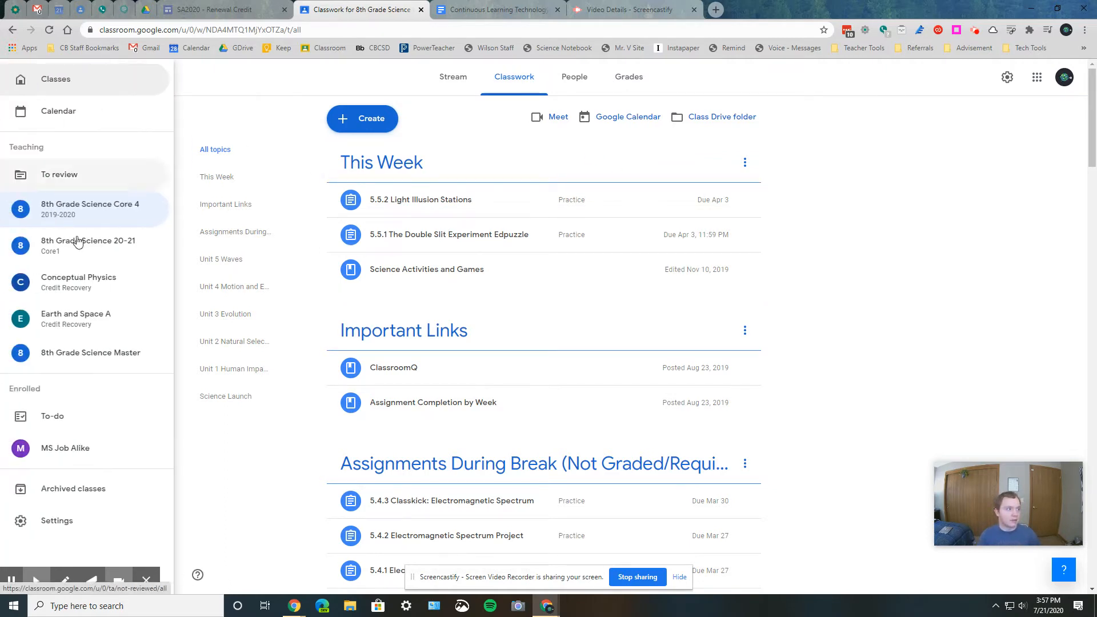
click(105, 256)
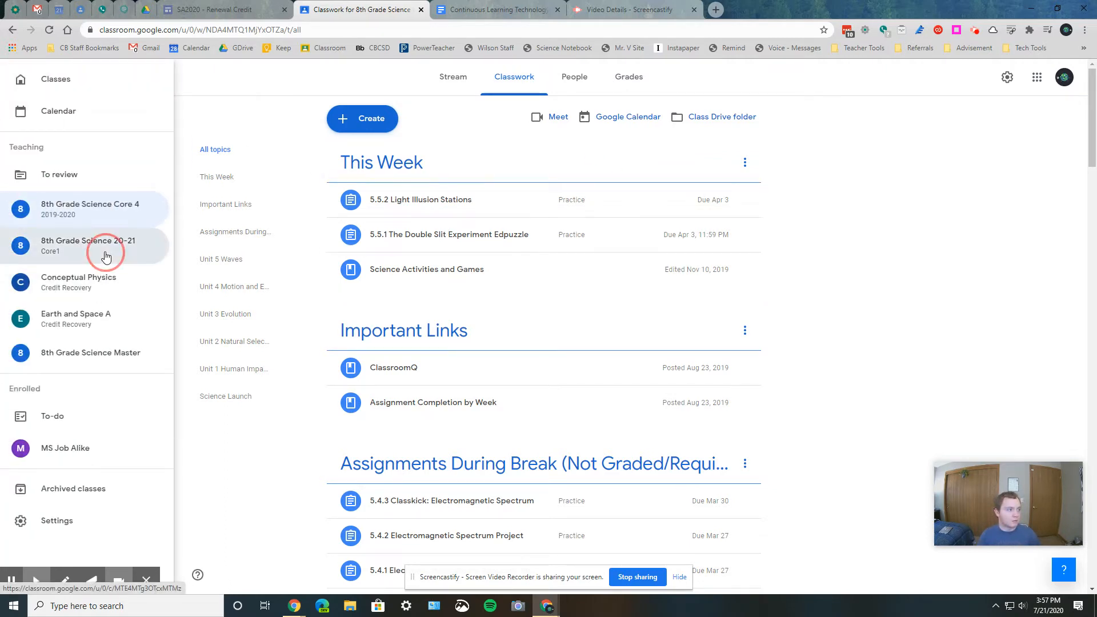
click(516, 76)
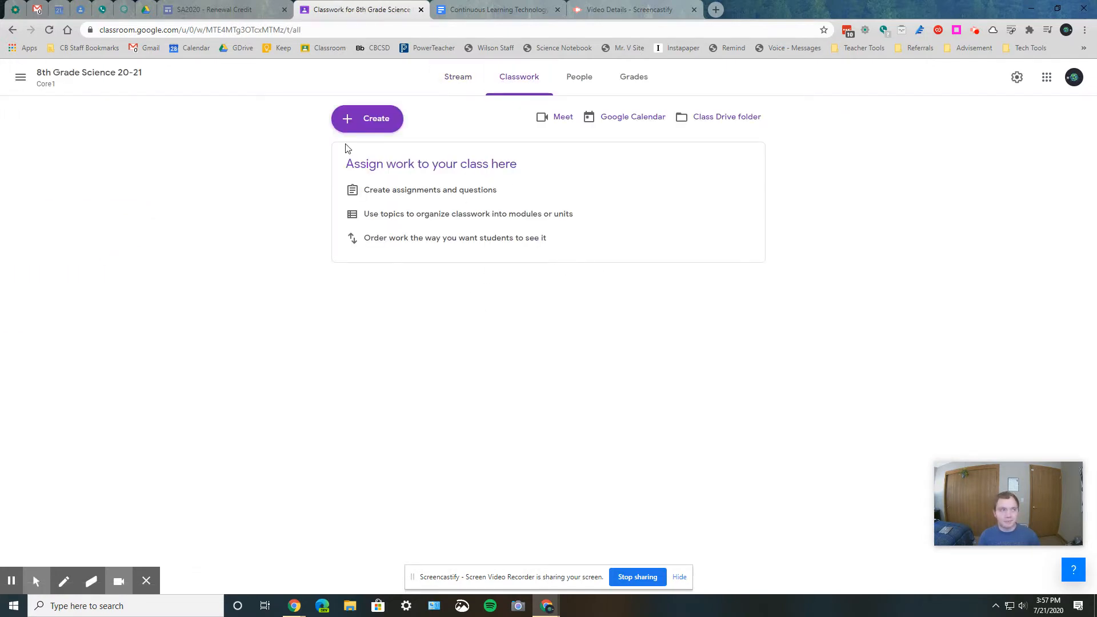
- Return to the 8th Grade Science Core 4 class and open its Classwork page
click(12, 83)
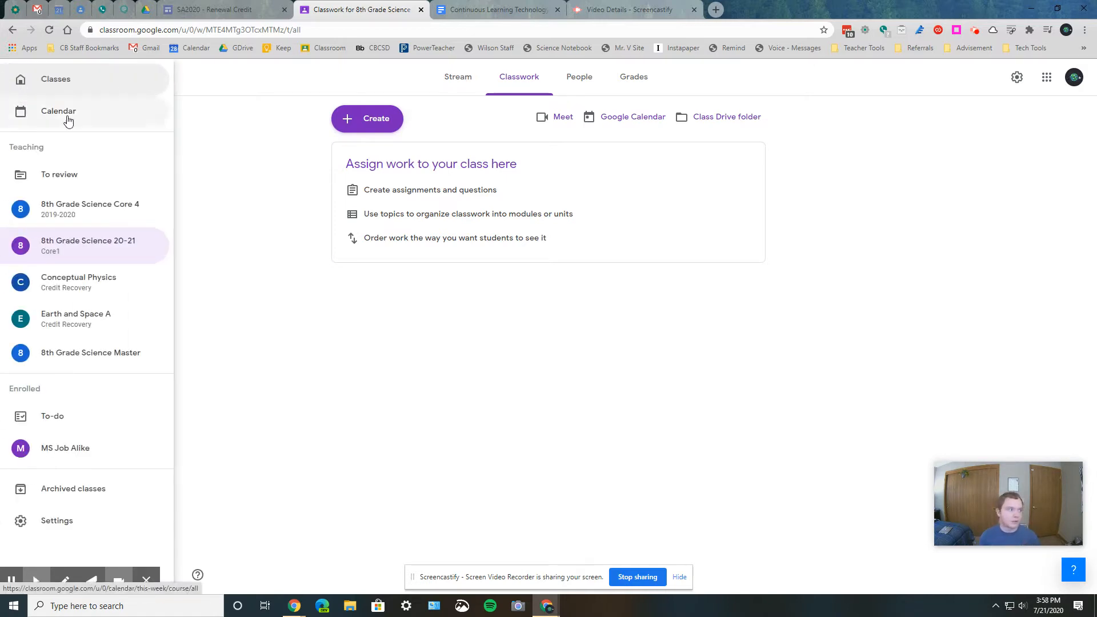
click(107, 209)
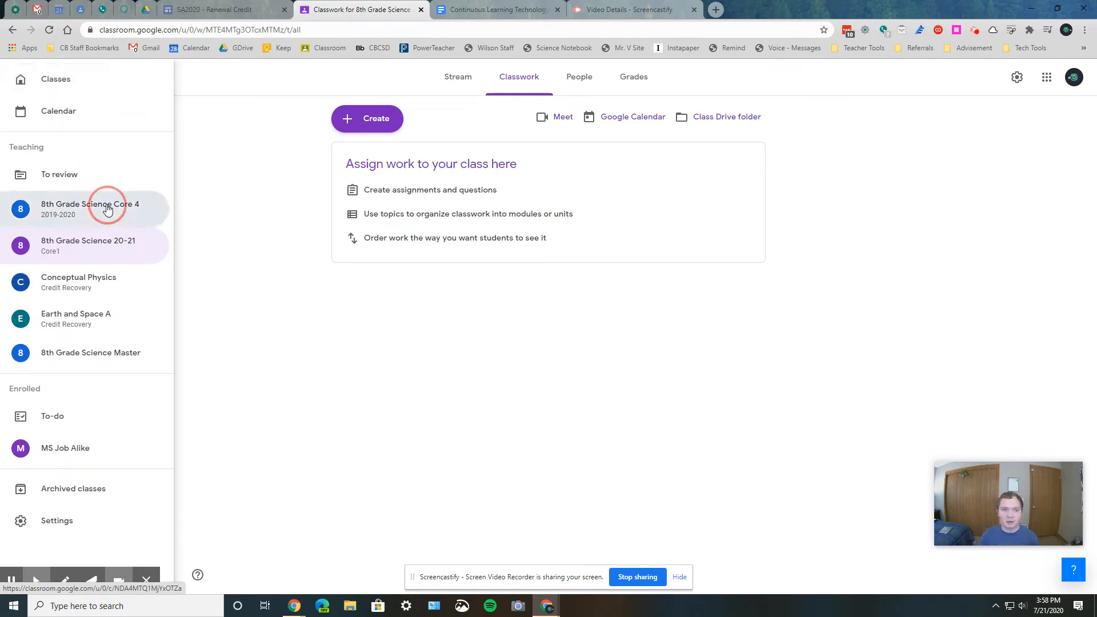
click(490, 86)
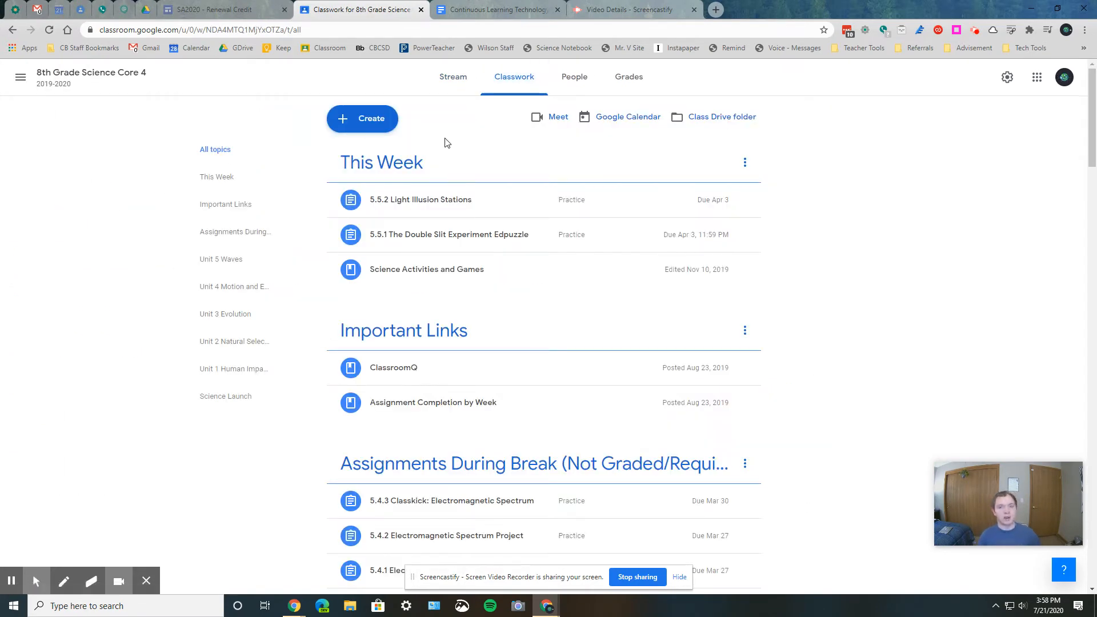
- Review the types of classwork that can be created and look through the existing topics and their assignments
click(377, 120)
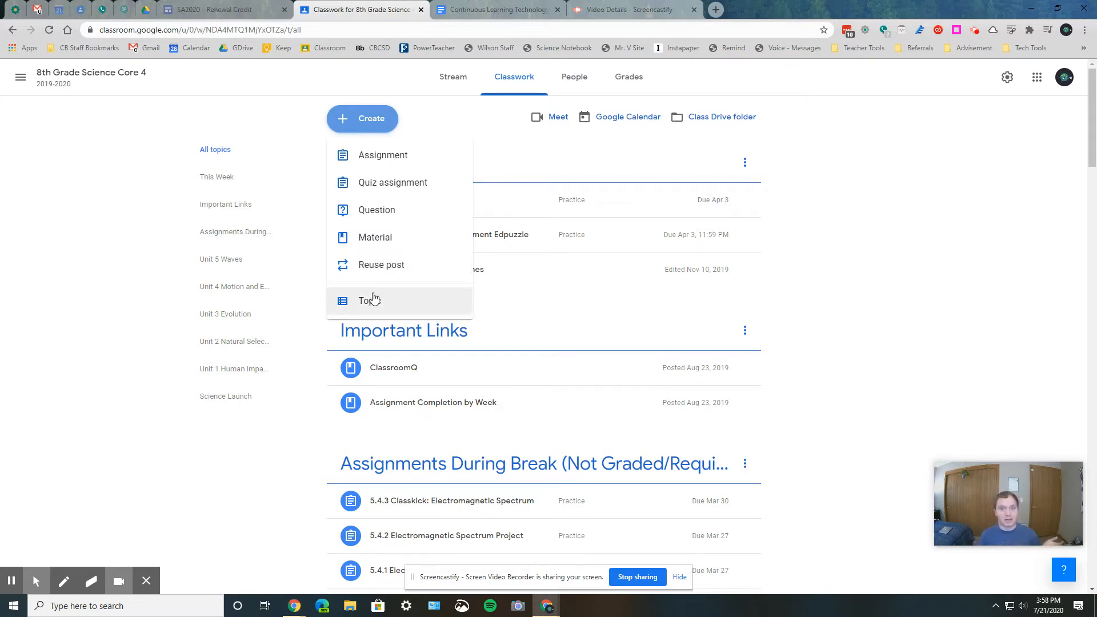
click(273, 119)
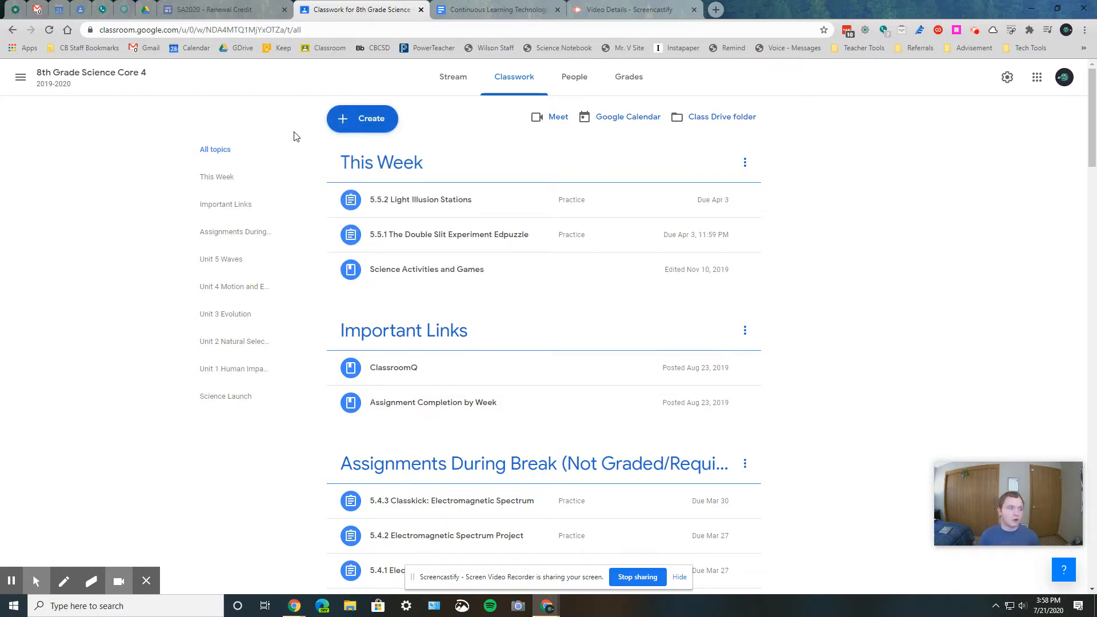
scroll(404, 215, down, 20)
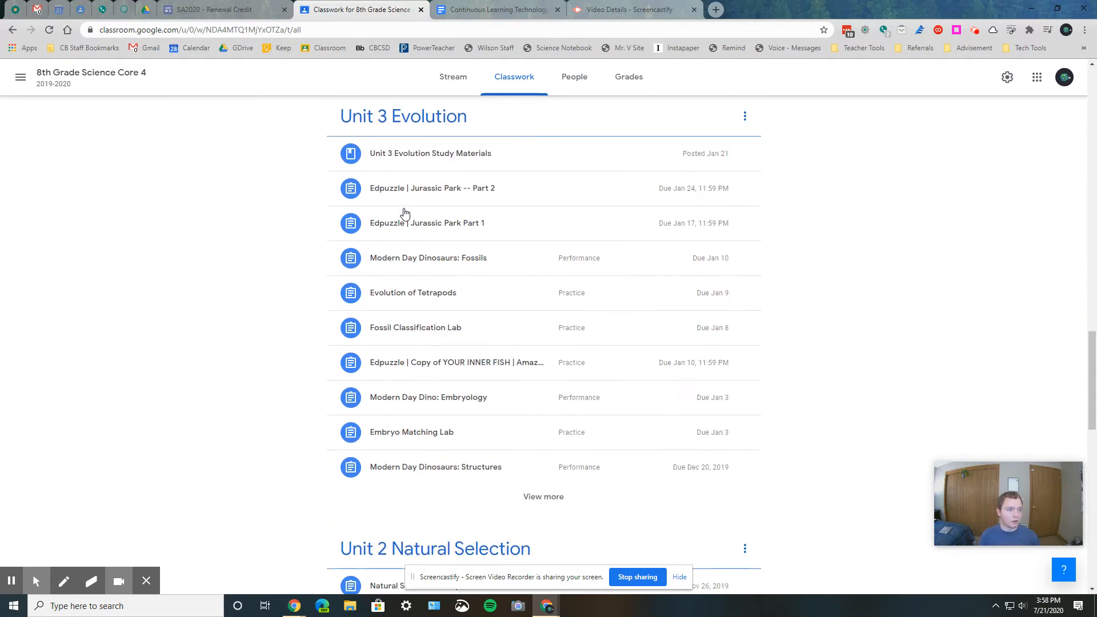
scroll(404, 215, down, 3)
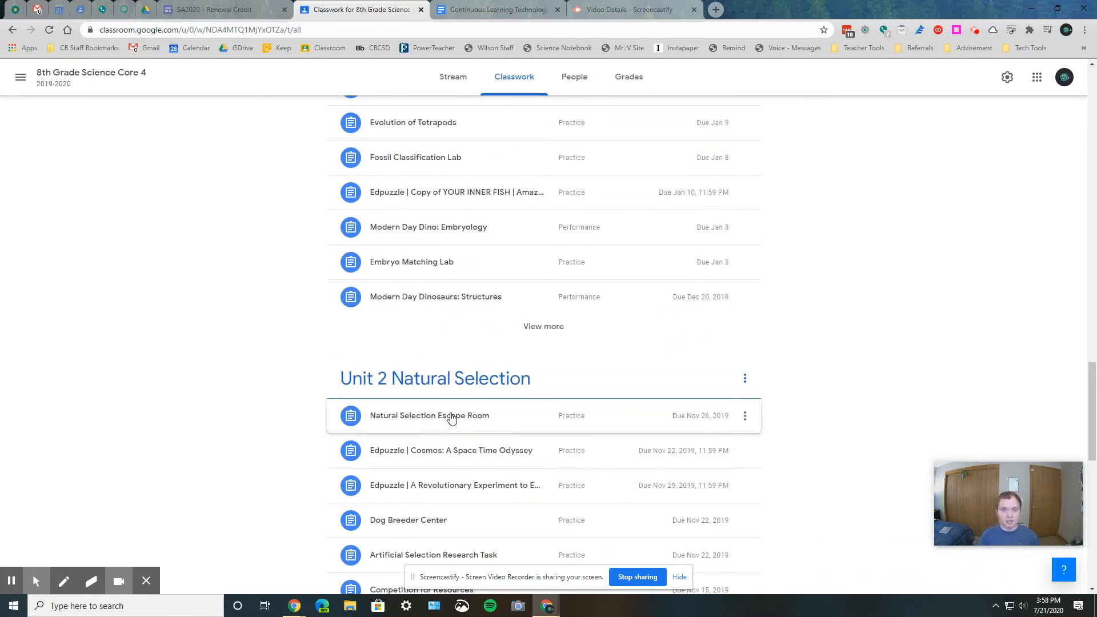
scroll(451, 417, up, 20)
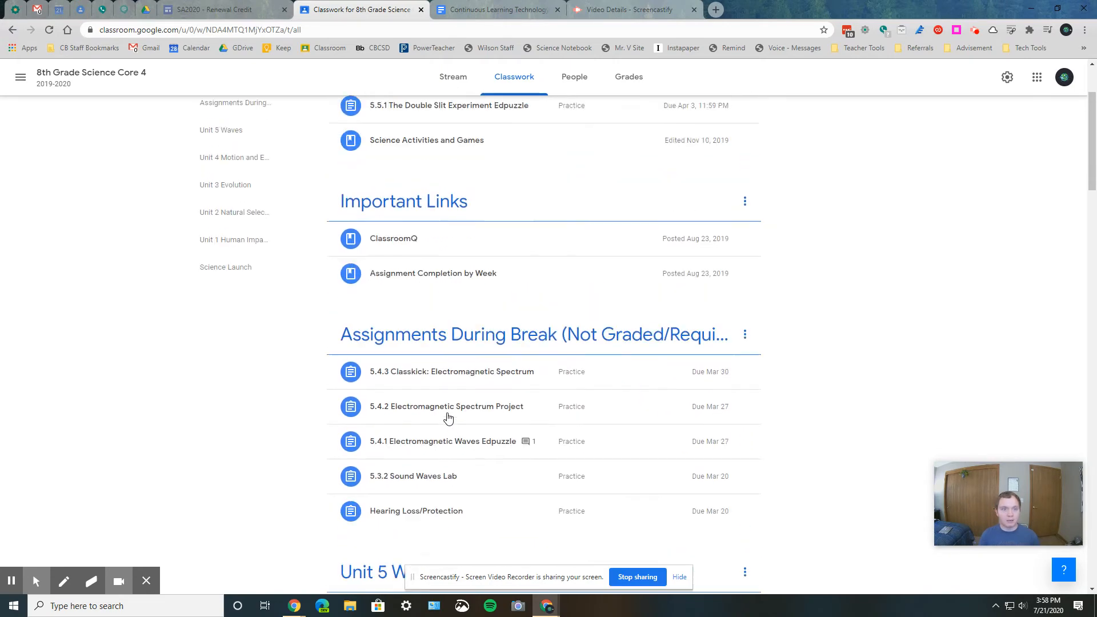
scroll(447, 417, up, 2)
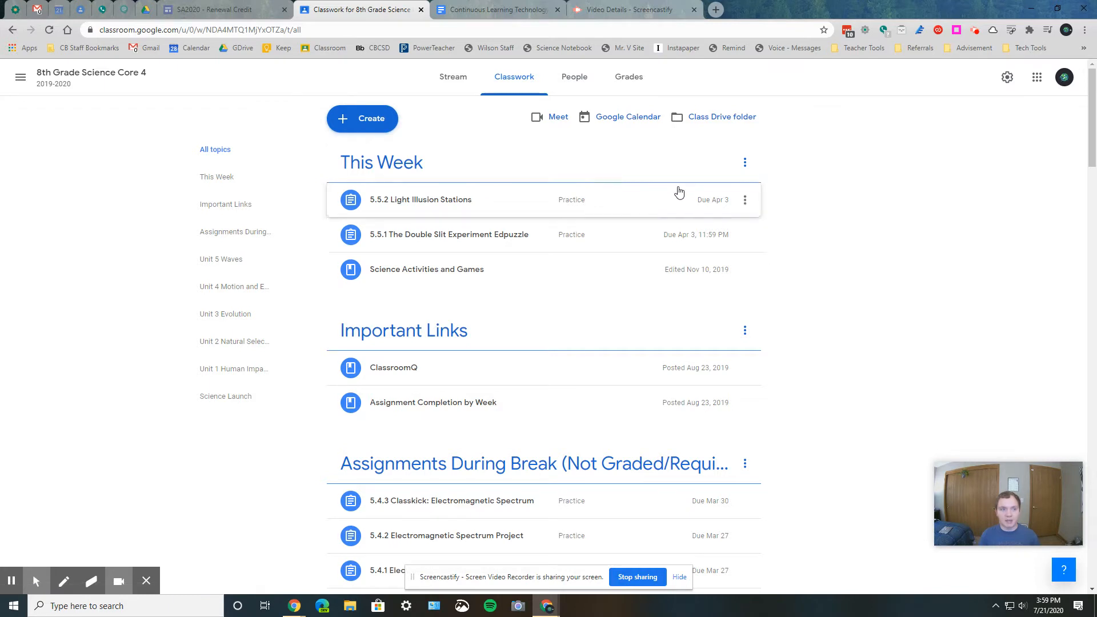
mouse_move(571, 166)
mouse_down()
mouse_move(572, 374)
mouse_move(558, 156)
mouse_move(561, 174)
mouse_up()
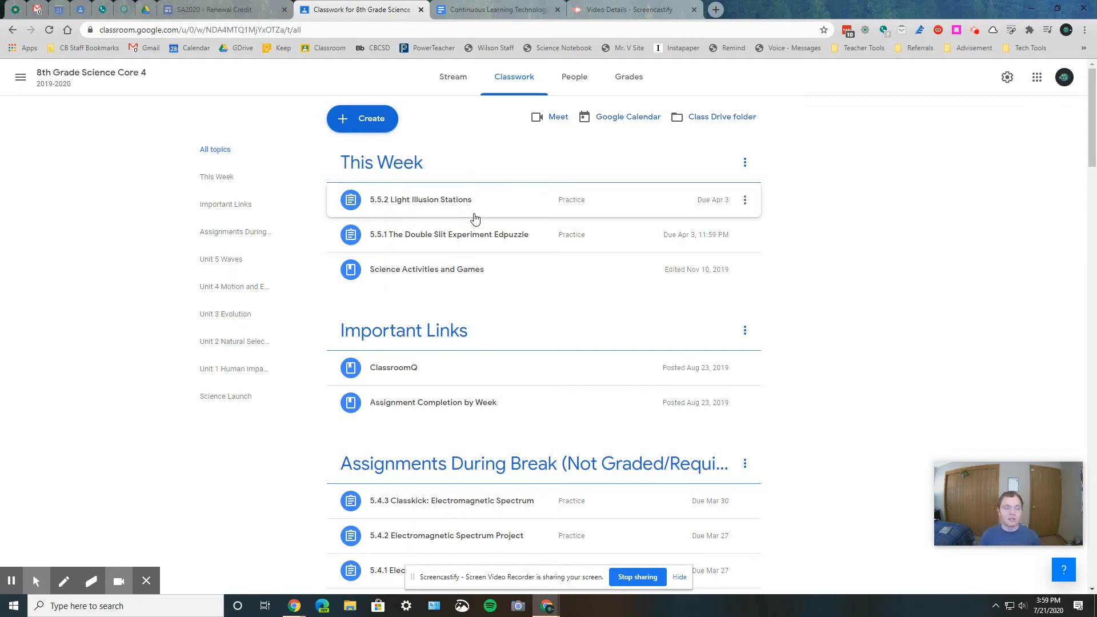
- Examine the class Stream, comparing the assignment notices with the daily learning target and bellwork posts
click(469, 81)
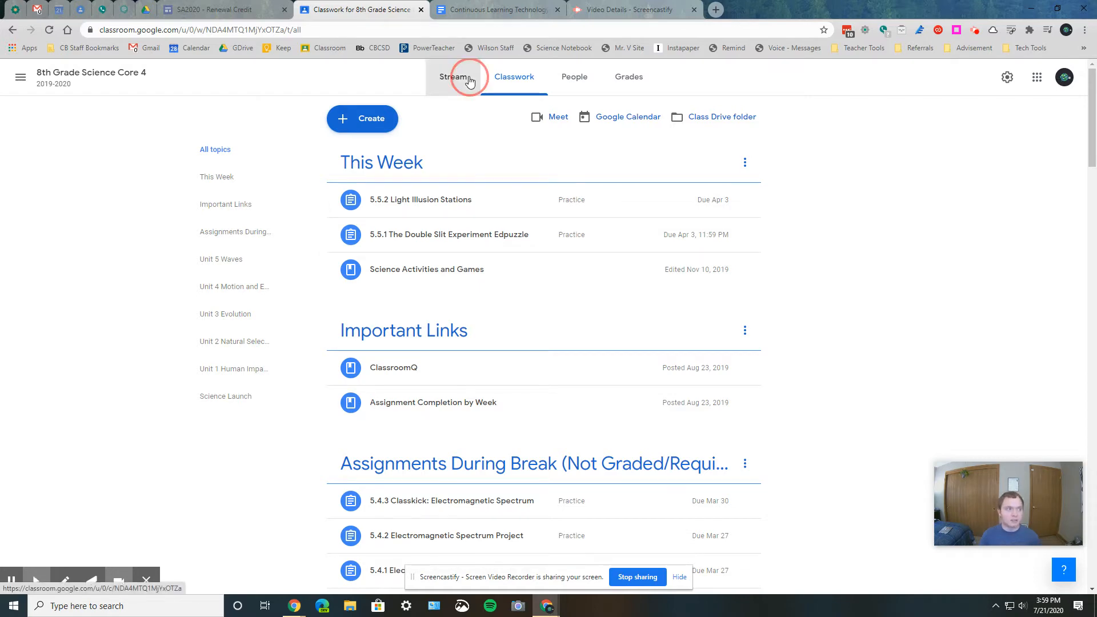
scroll(436, 387, down, 10)
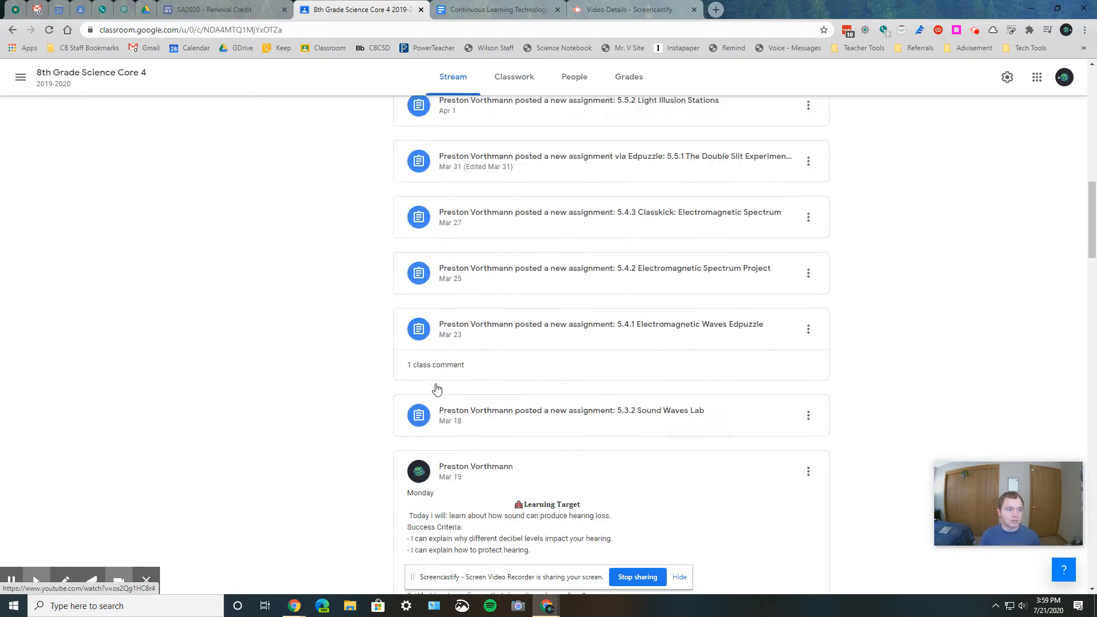
scroll(436, 388, down, 15)
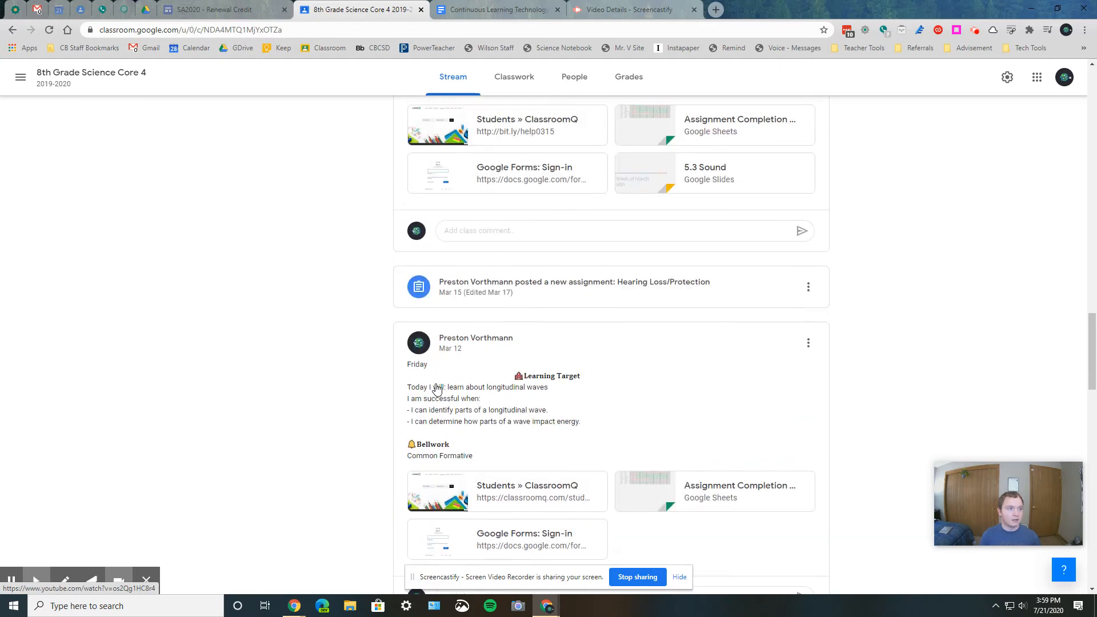
scroll(436, 388, up, 4)
scroll(584, 434, up, 4)
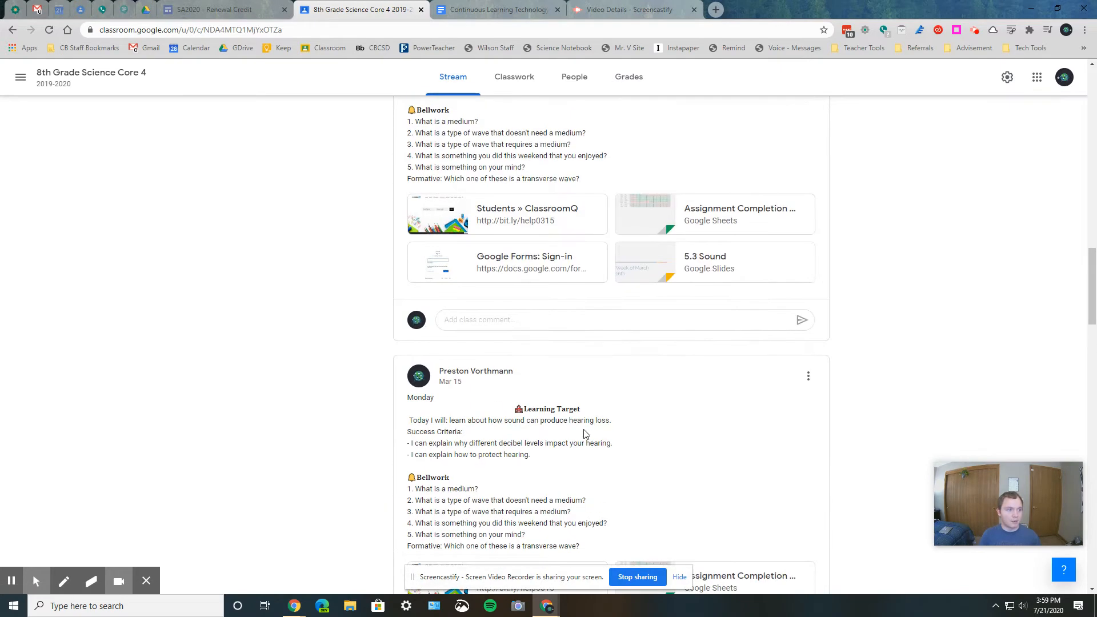
scroll(584, 434, up, 4)
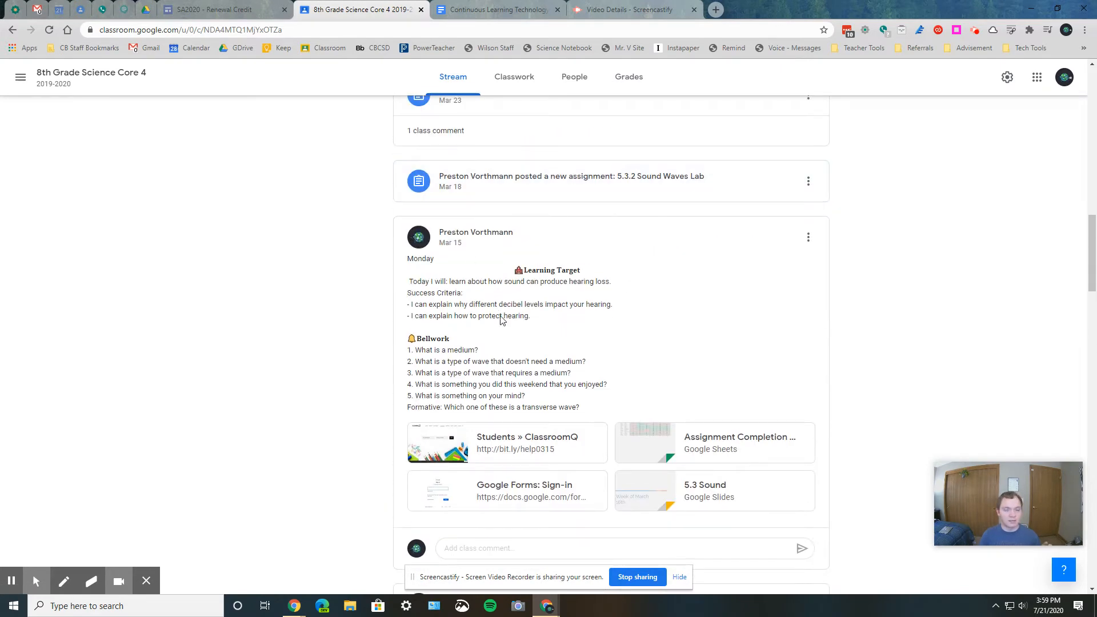
scroll(580, 324, up, 7)
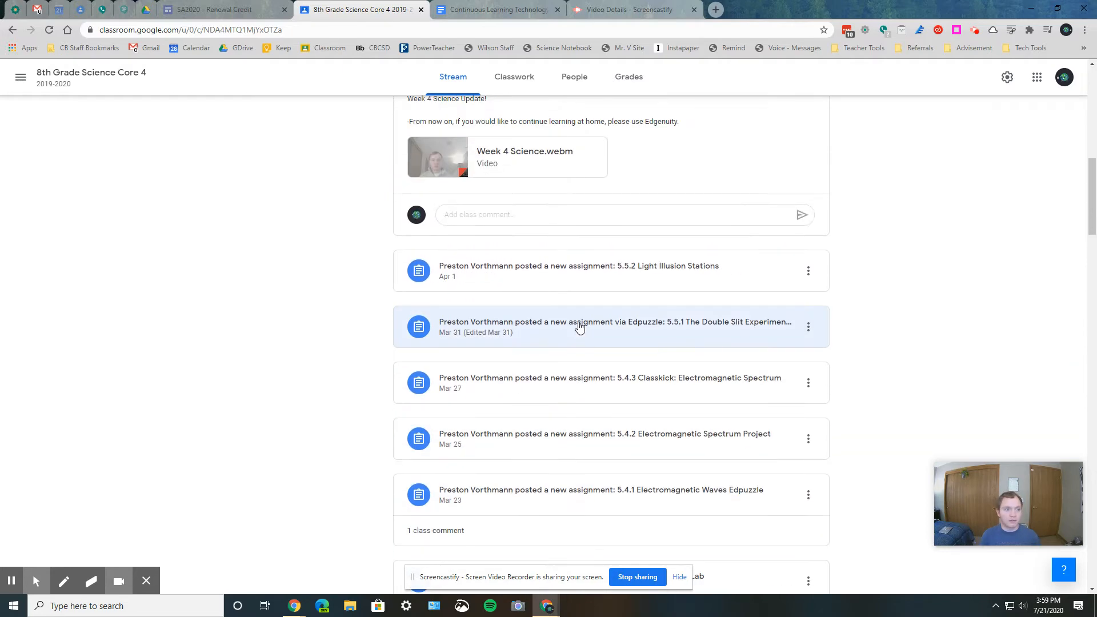
scroll(586, 356, down, 5)
scroll(584, 357, down, 15)
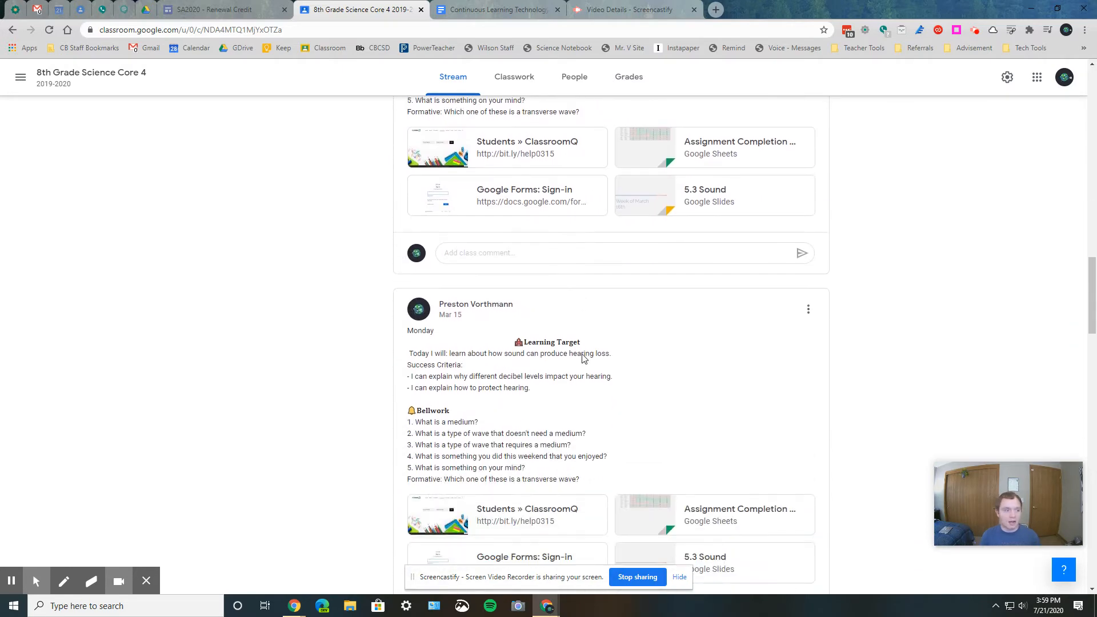
scroll(584, 358, down, 6)
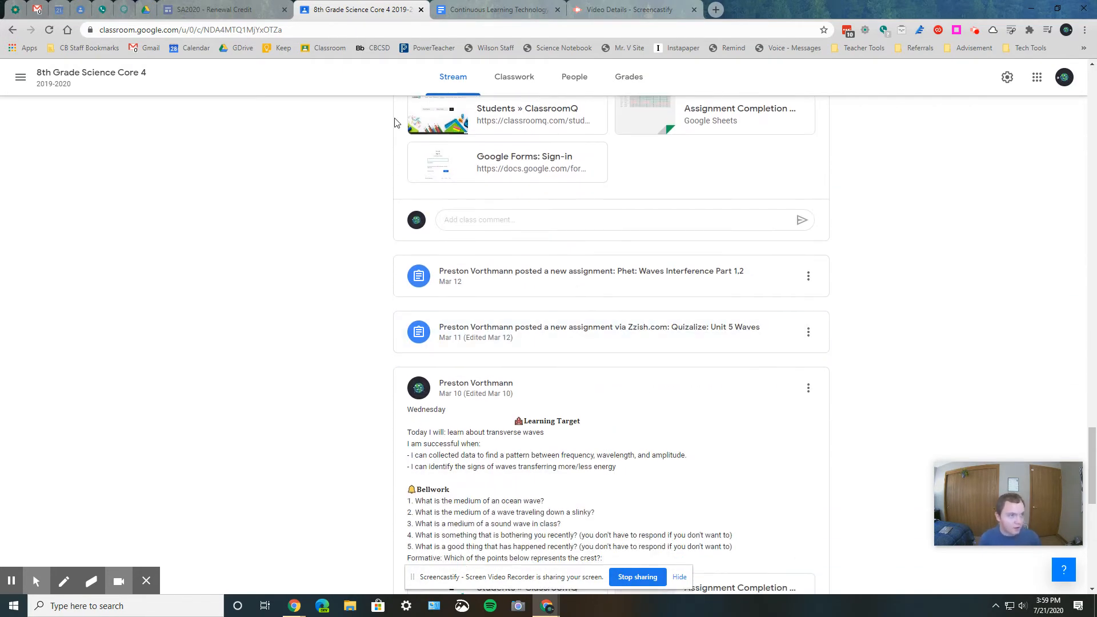
- Move the 5.5.1 The Double Slit Experiment Edpuzzle assignment from the This Week topic to Unit 5 Waves in Classwork
click(507, 89)
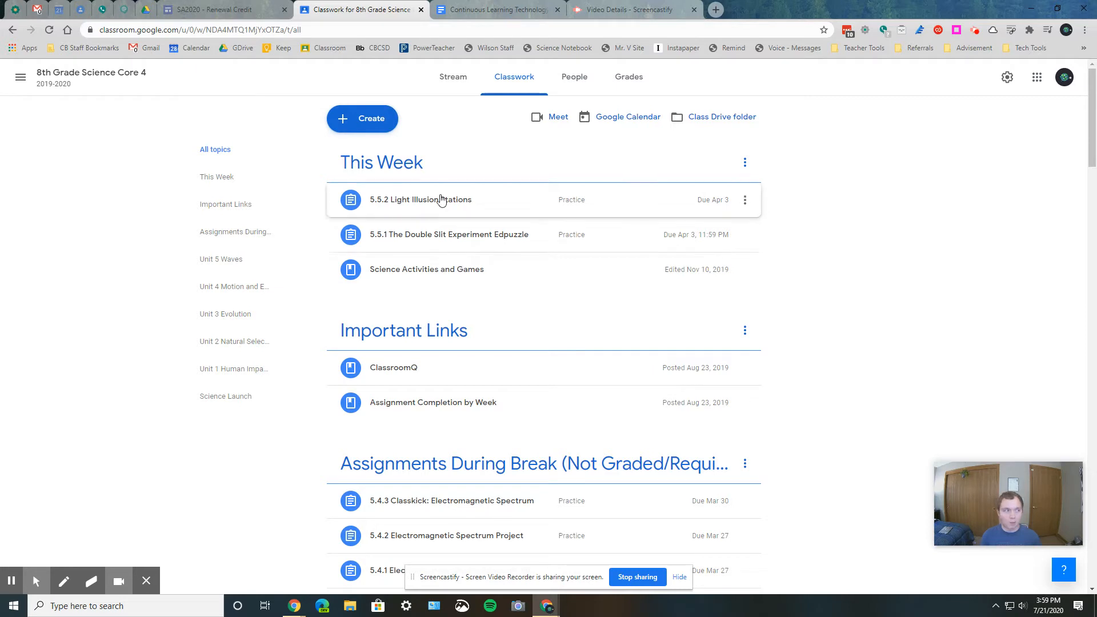
scroll(446, 217, down, 2)
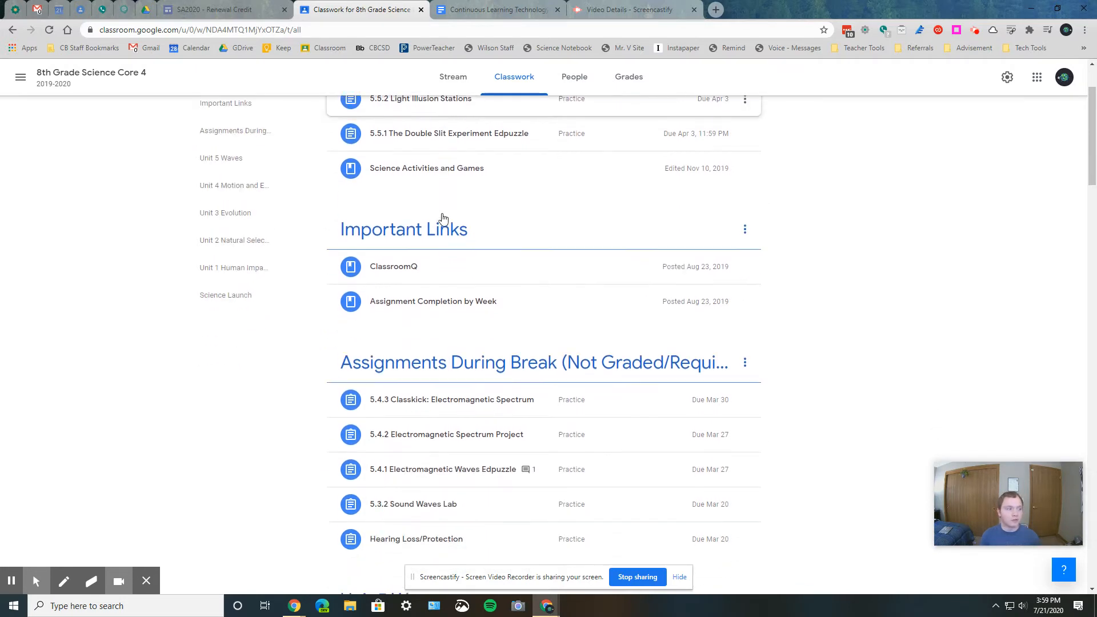
click(438, 130)
drag(438, 130, 457, 424)
right_click(457, 424)
click(457, 418)
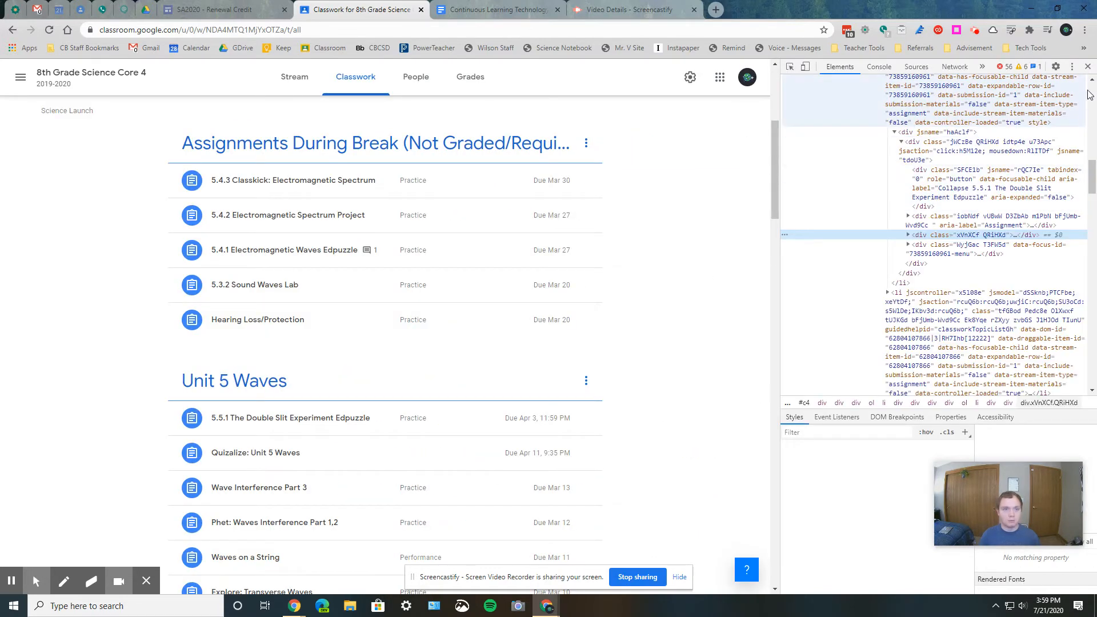
key(F12)
scroll(766, 286, up, 5)
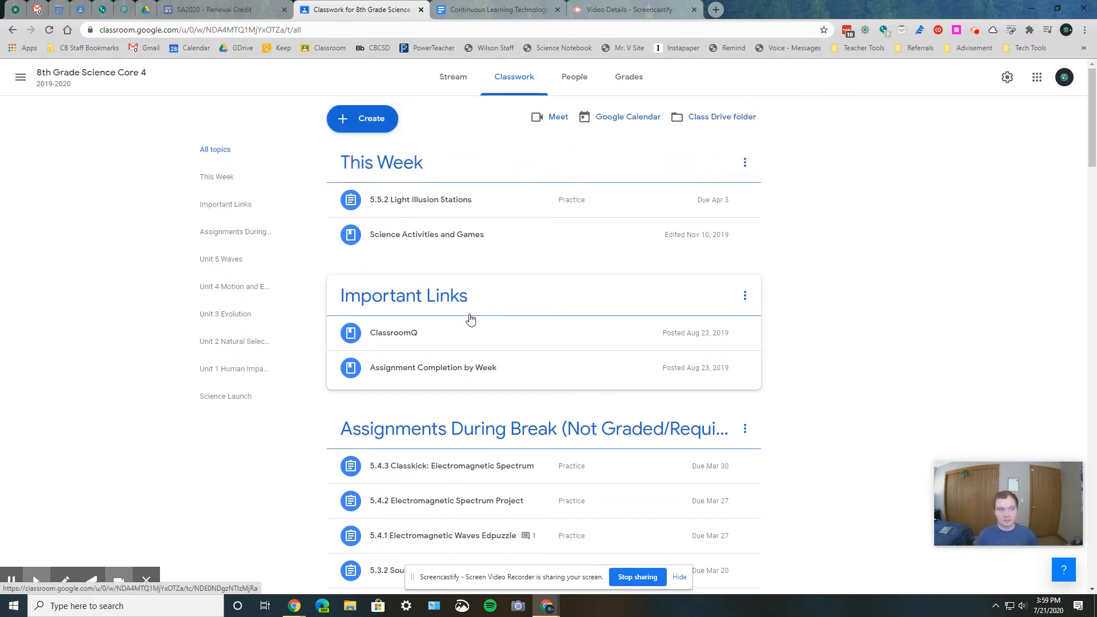
click(529, 370)
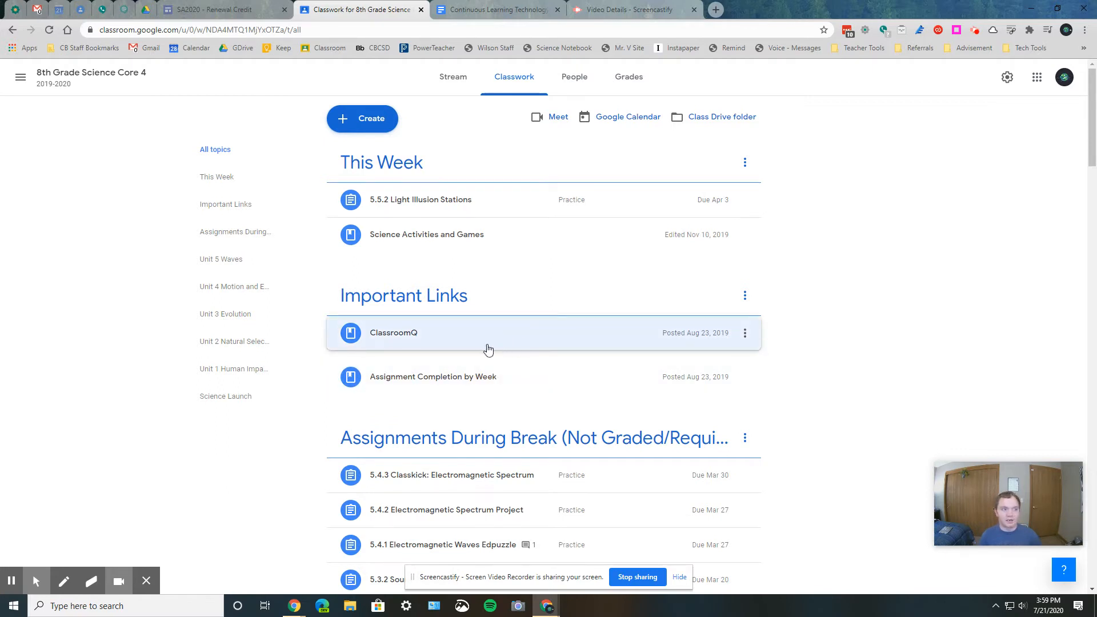
click(479, 236)
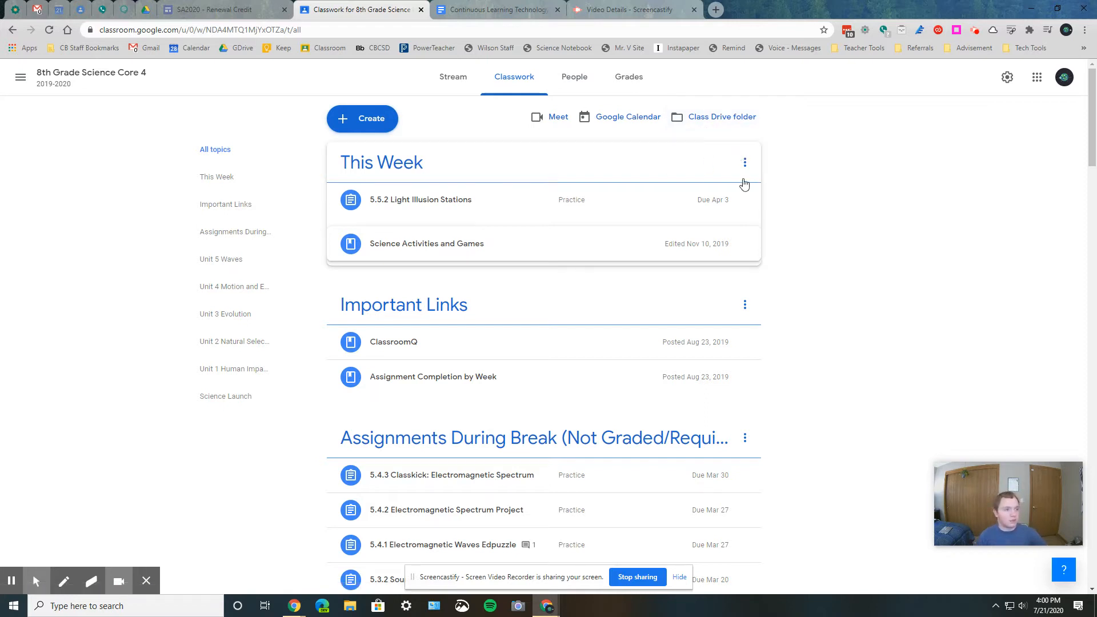
- Start a new assignment titled "How To" with the instructions "Got to A, then B"
click(378, 117)
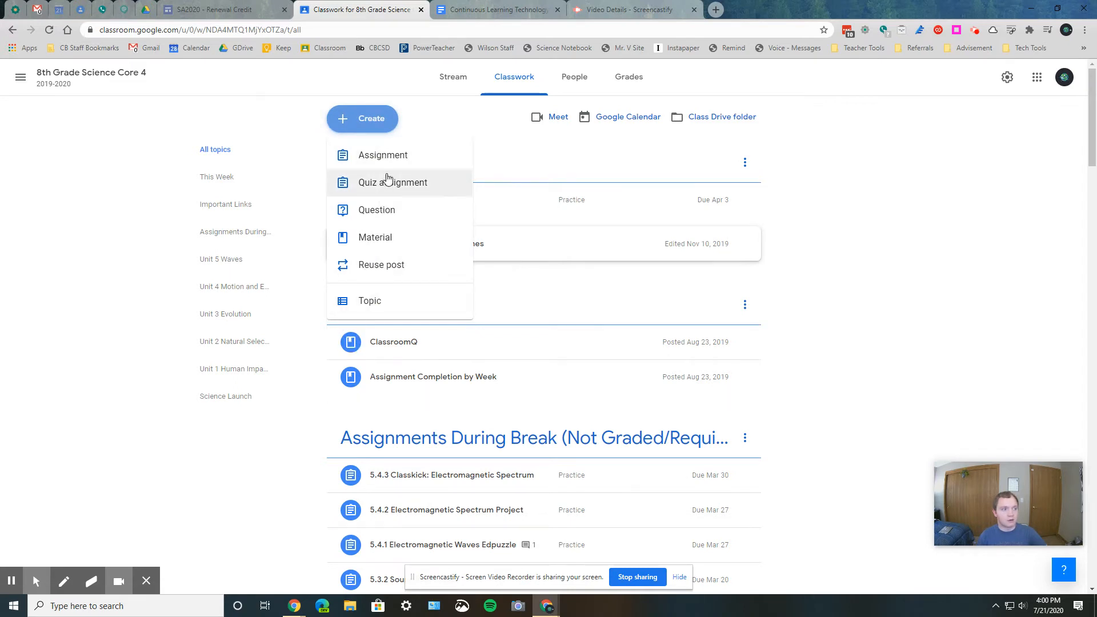
click(387, 156)
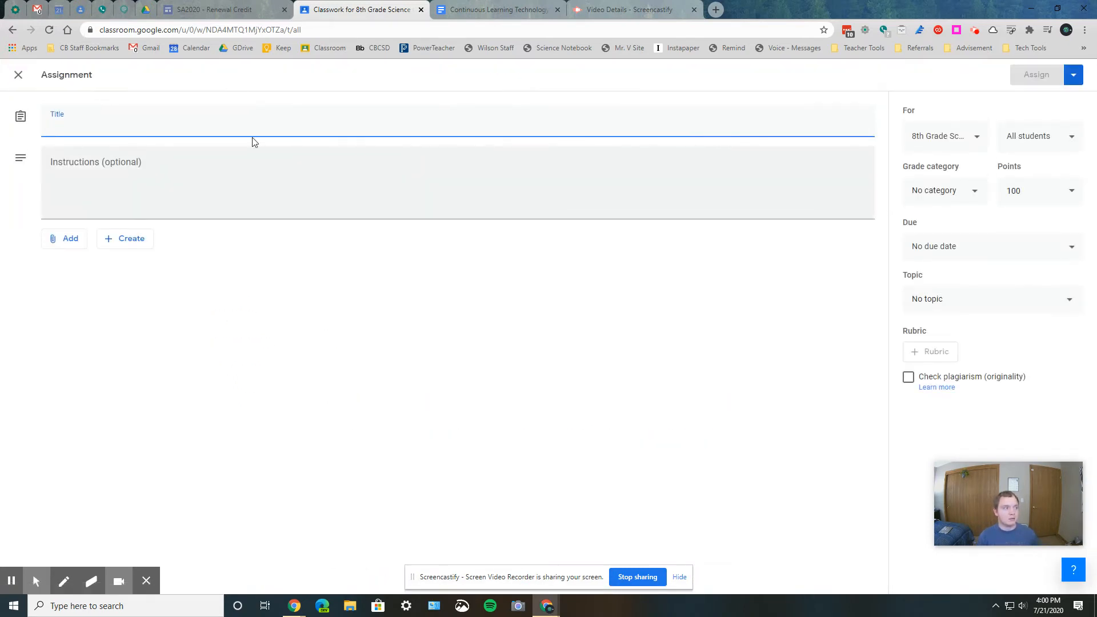
click(122, 186)
click(118, 135)
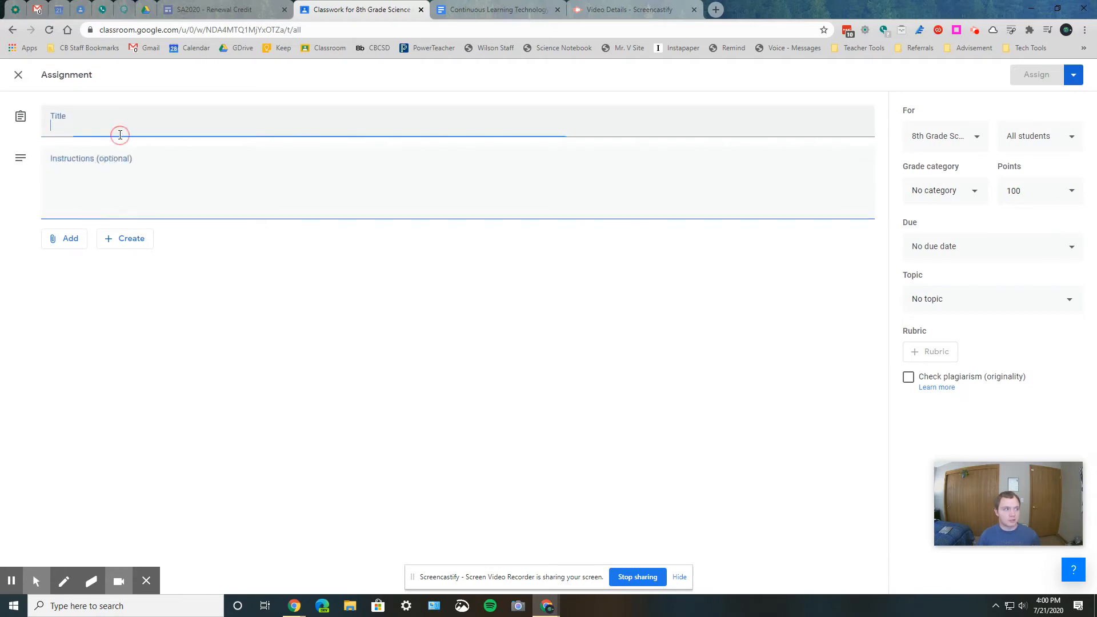
click(123, 179)
click(122, 125)
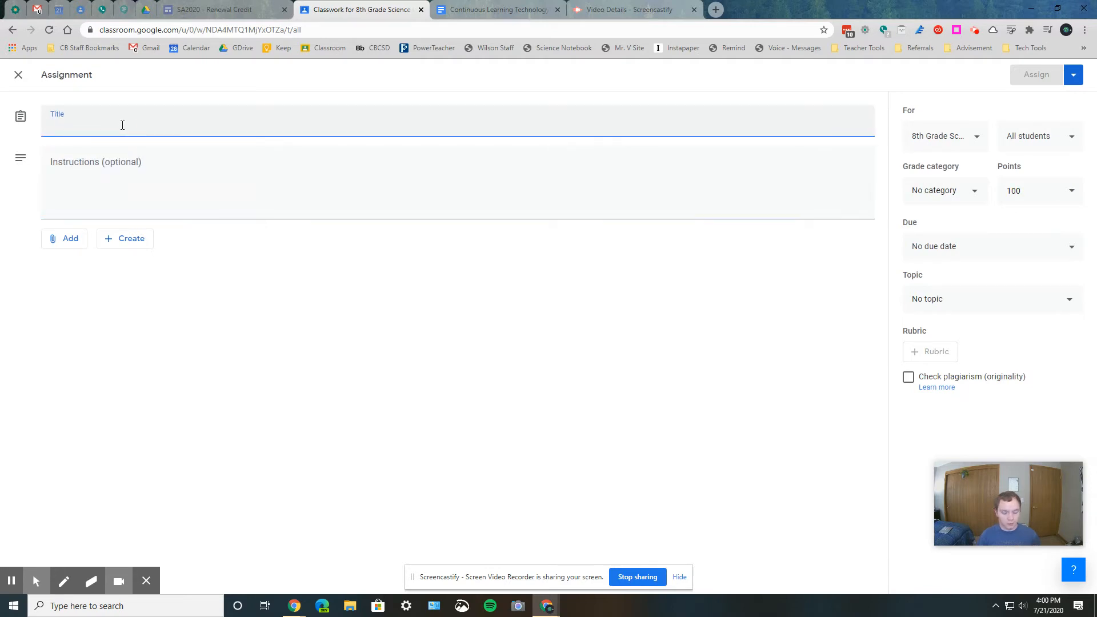
text(How To)
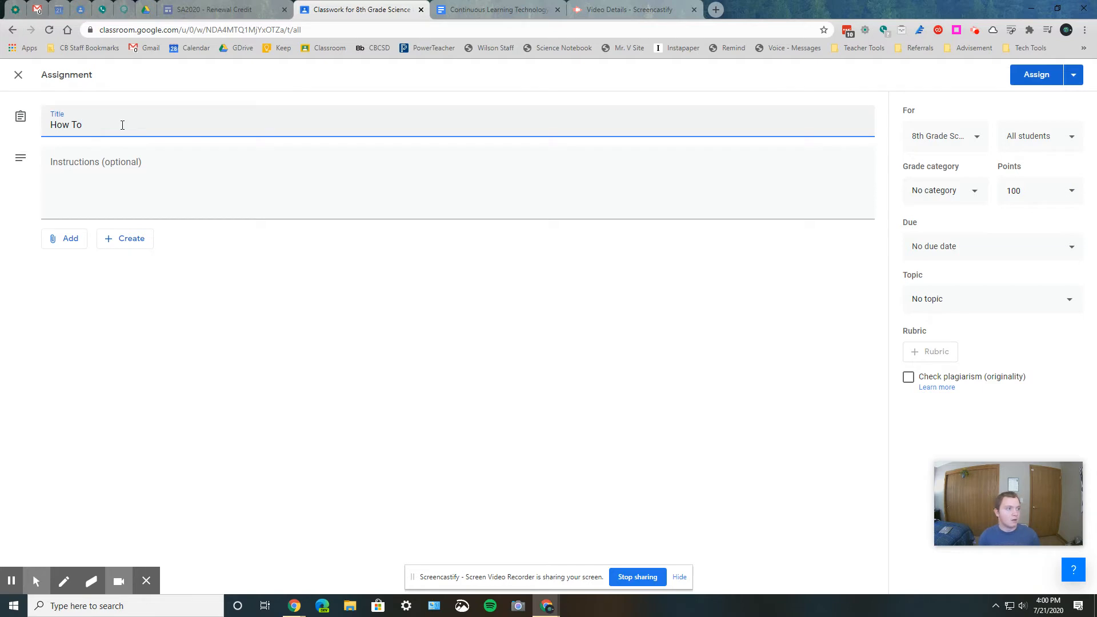
click(135, 181)
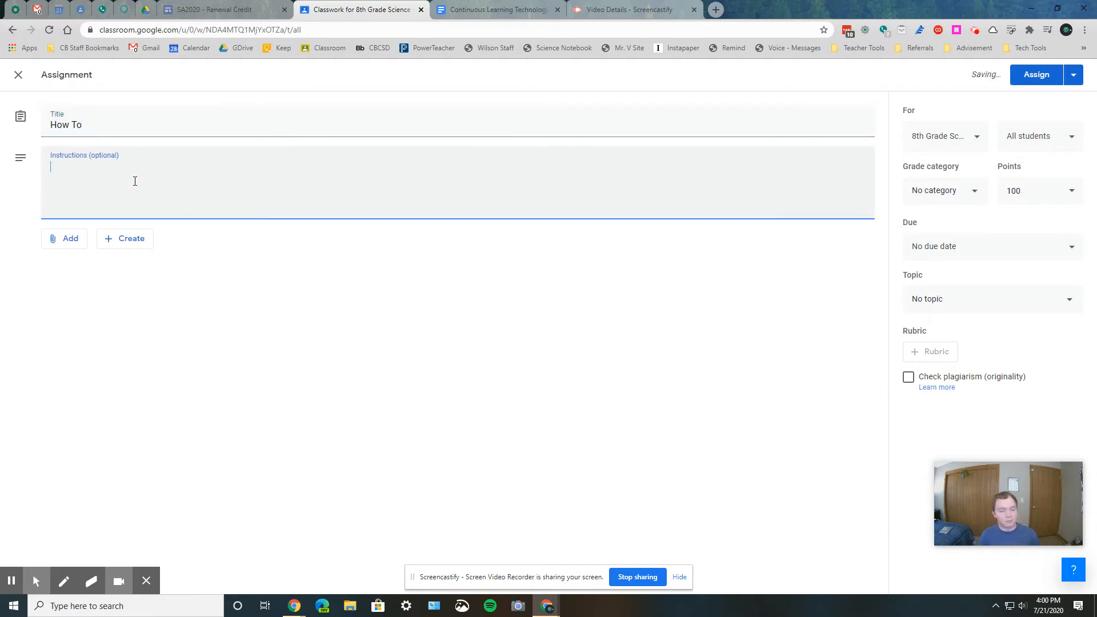
text(Got to A, then B)
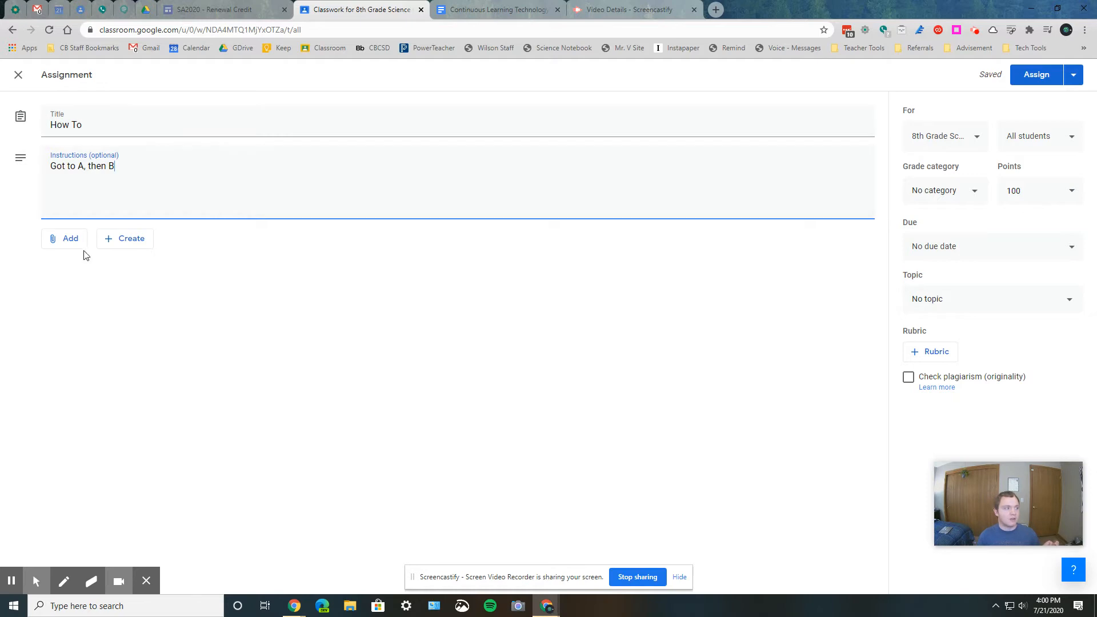
click(117, 246)
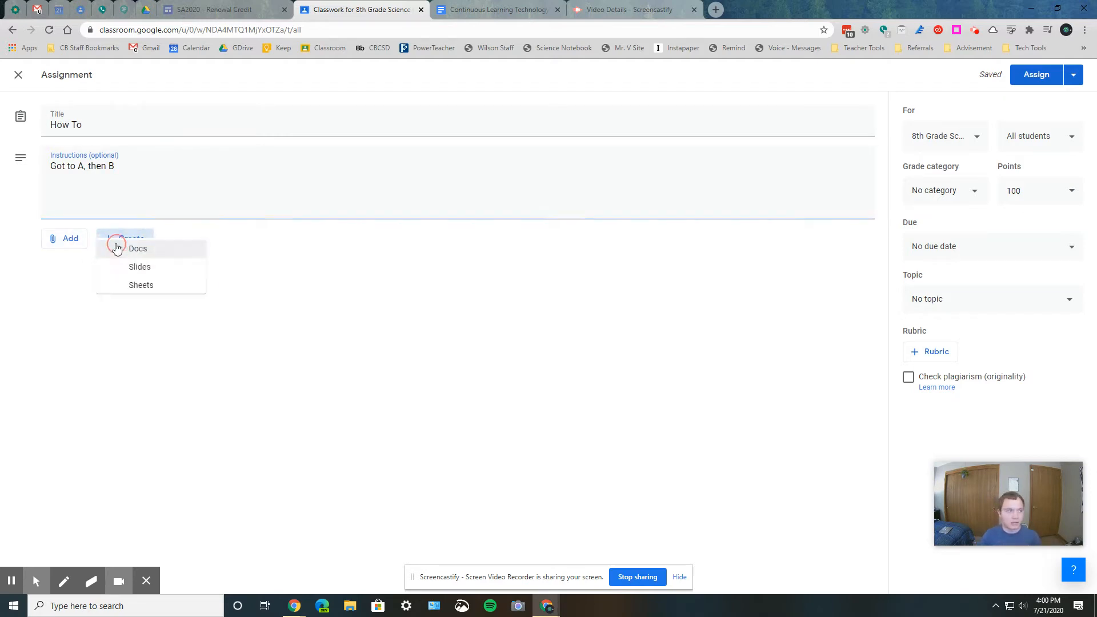
click(278, 301)
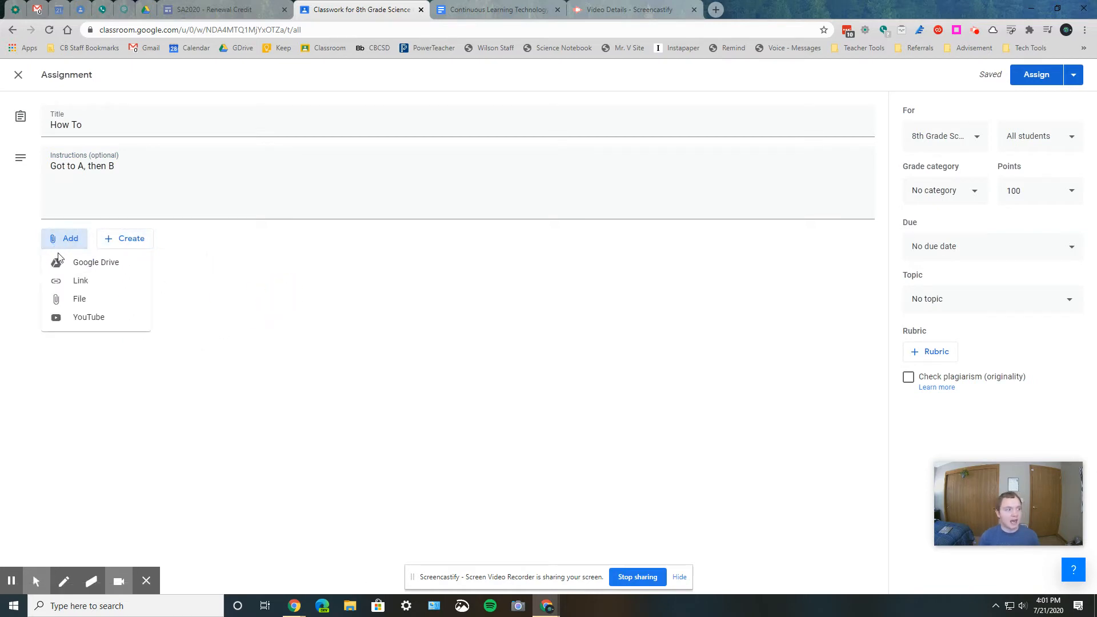
- Select the 5.4.4 Podcast Ending document from the recent Google Drive files as an attachment for the assignment
click(64, 259)
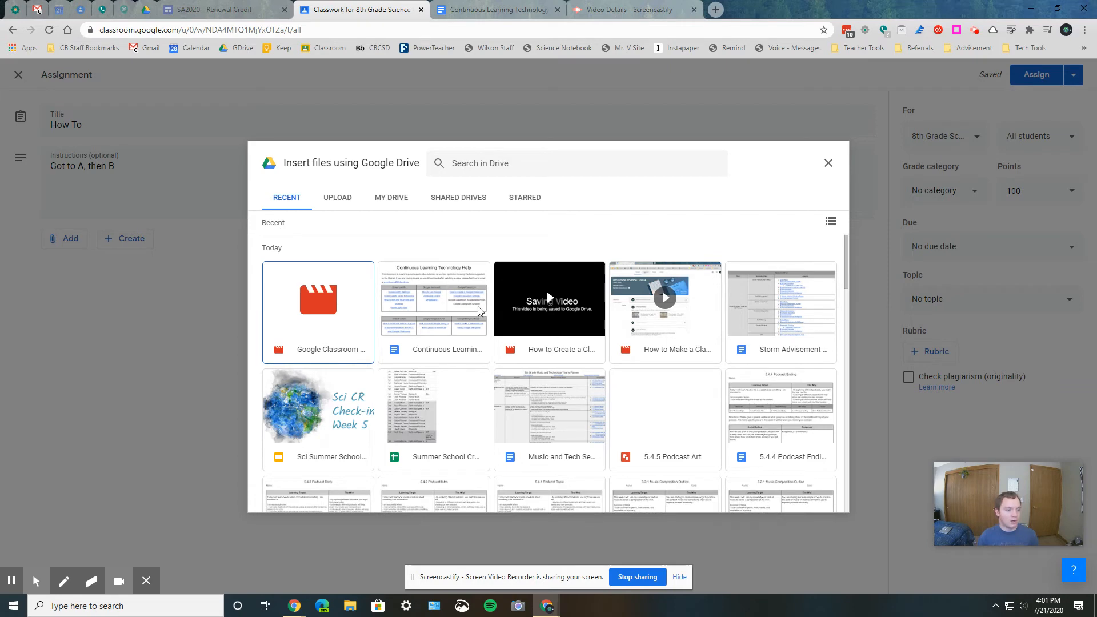
scroll(478, 310, down, 5)
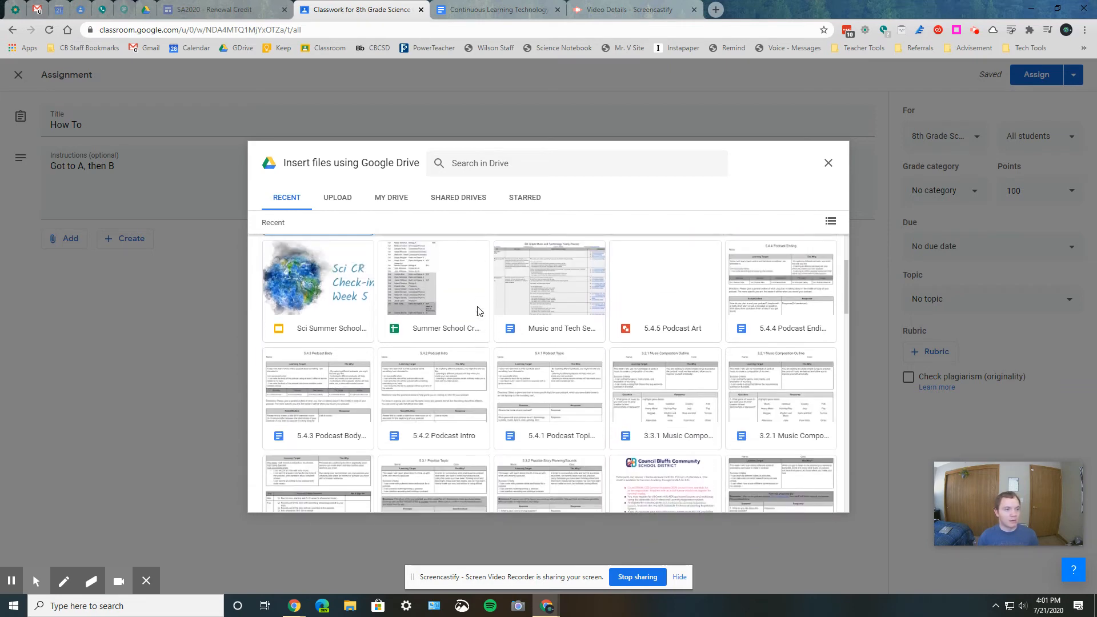
scroll(480, 303, up, 1)
click(798, 334)
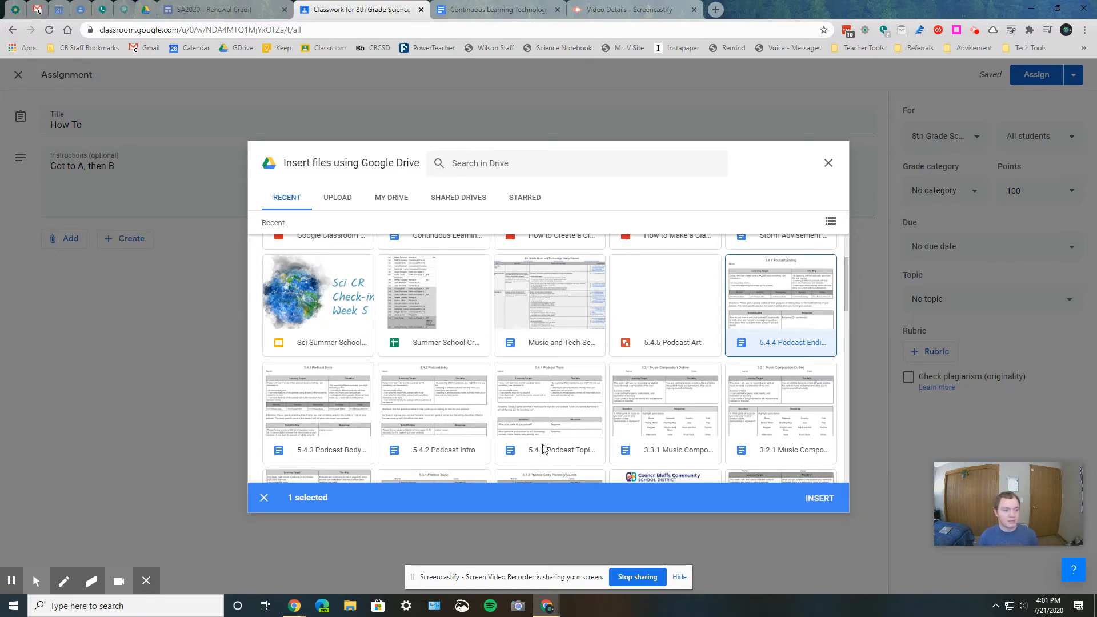
- Add the 5.4.3, 5.4.2 and 5.4.1 Podcast documents and the 3.3.1 Music document to the selection, and deselect all four again
click(351, 432)
click(436, 416)
click(573, 424)
click(648, 419)
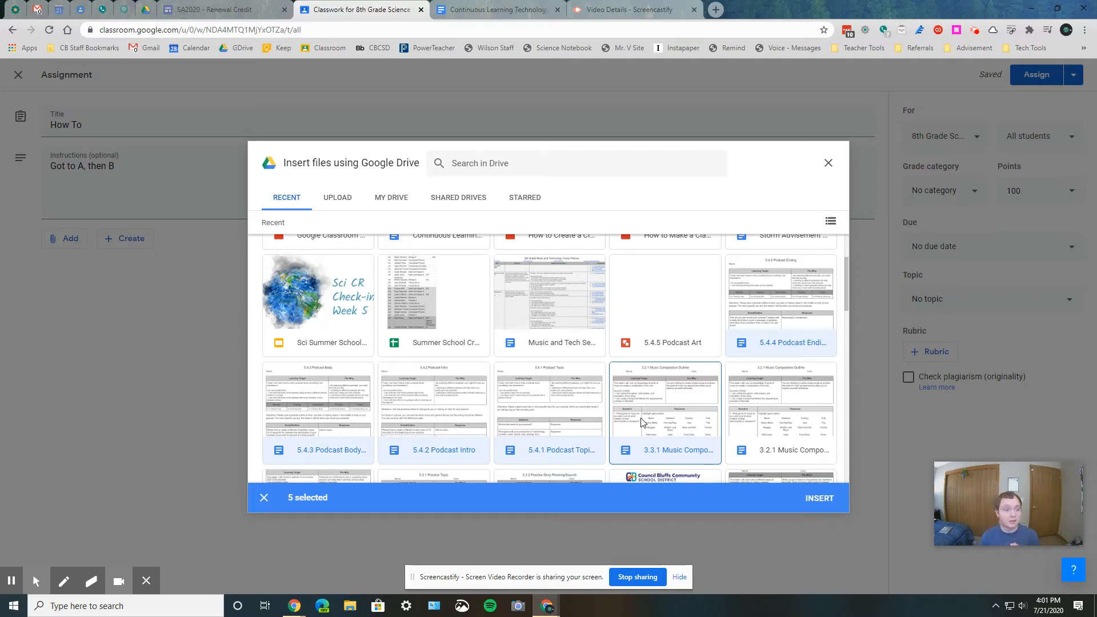
click(642, 422)
click(563, 420)
click(450, 416)
click(355, 417)
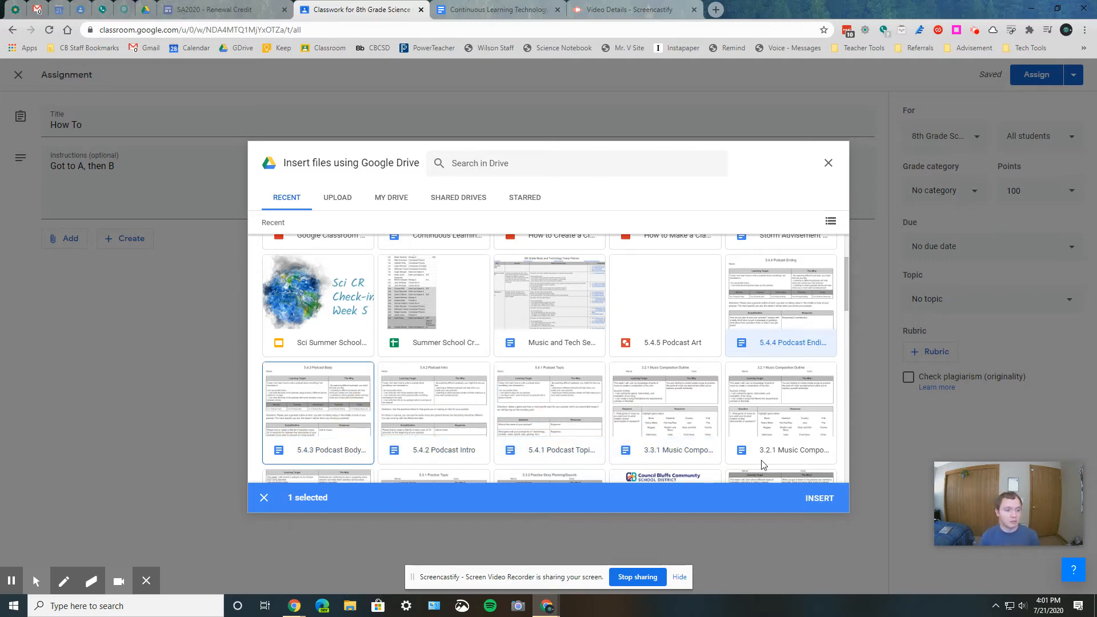
- Insert 5.4.3 Podcast Body along with the selected document, and set 5.4.4 Podcast Ending to Make a copy for each student
click(339, 427)
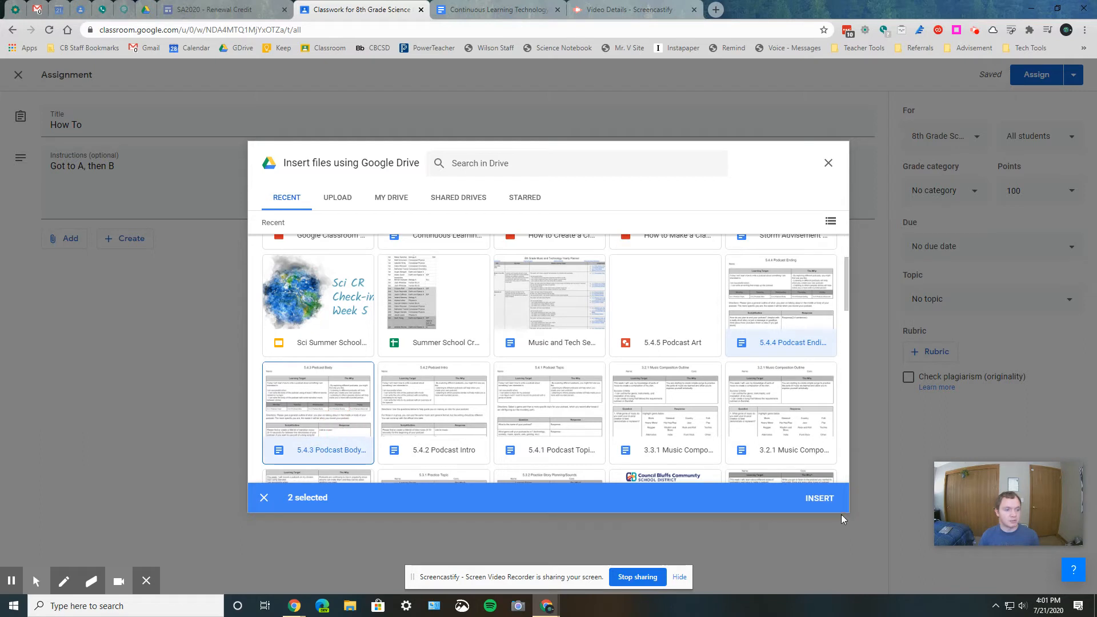
click(826, 502)
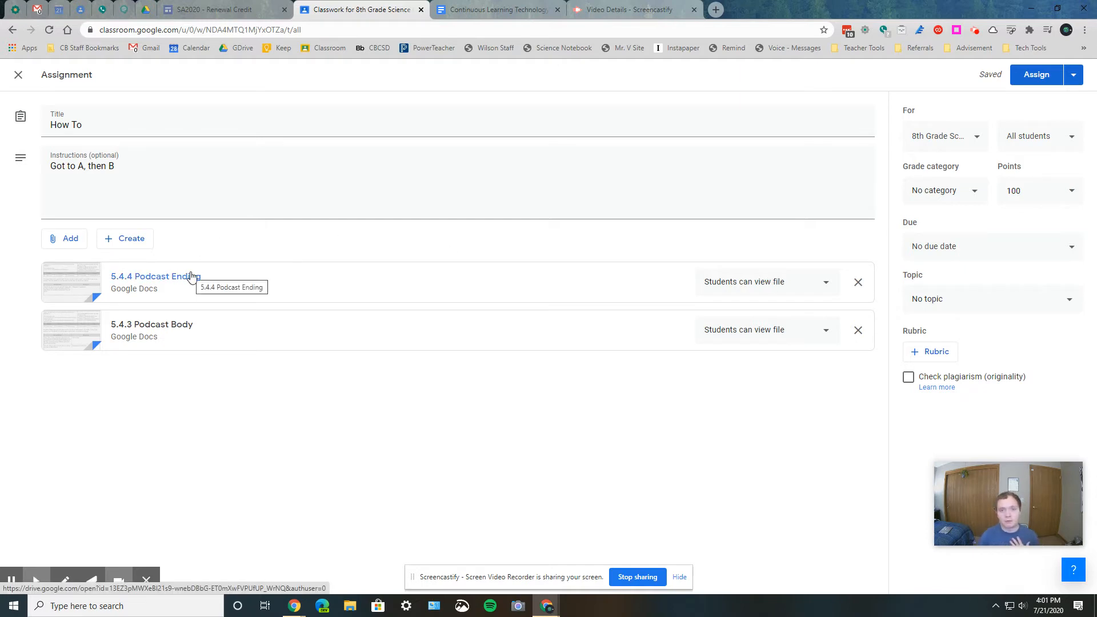
click(756, 288)
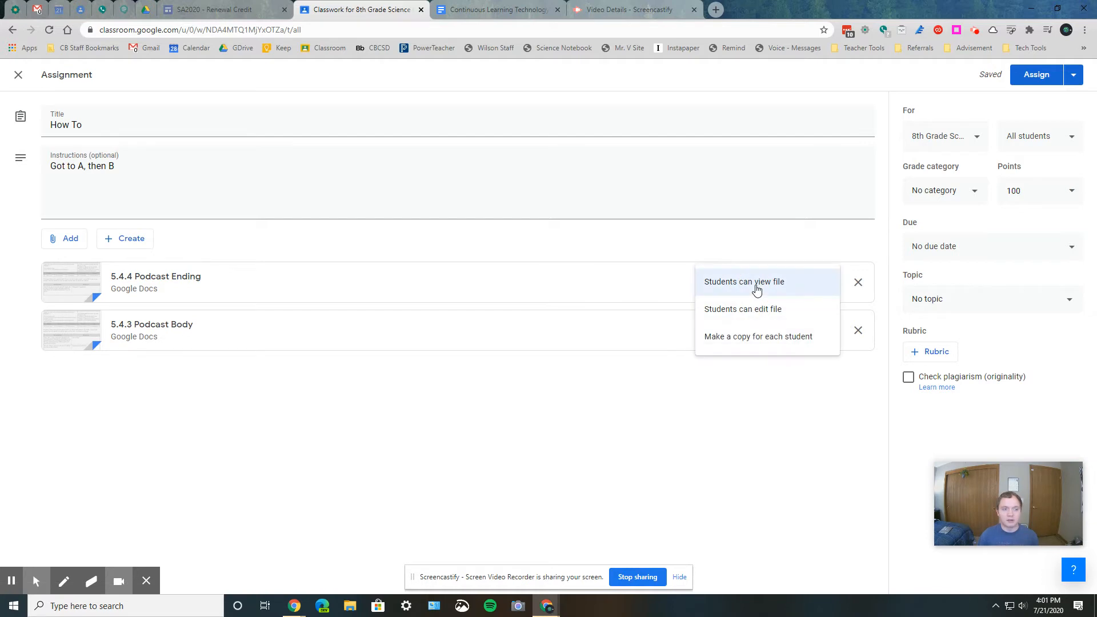
click(744, 339)
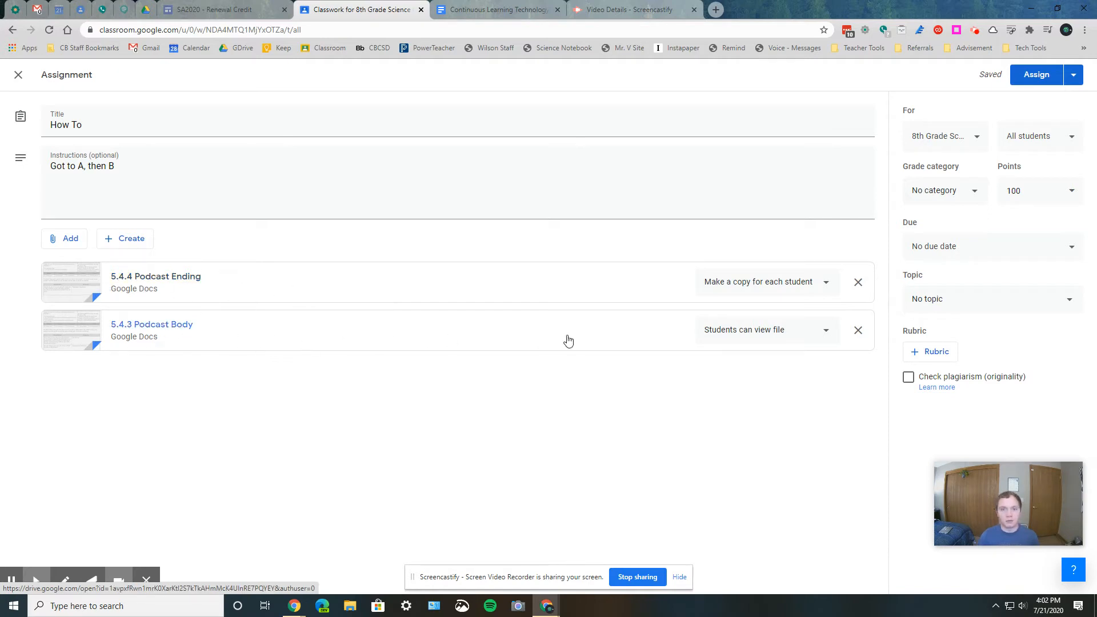
click(67, 241)
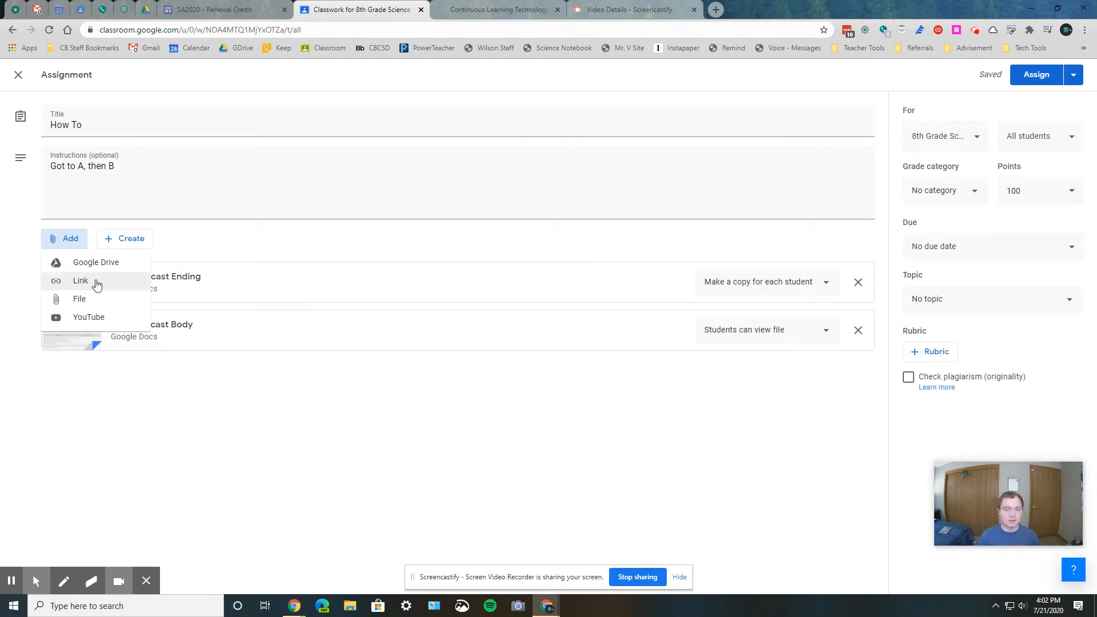
click(233, 397)
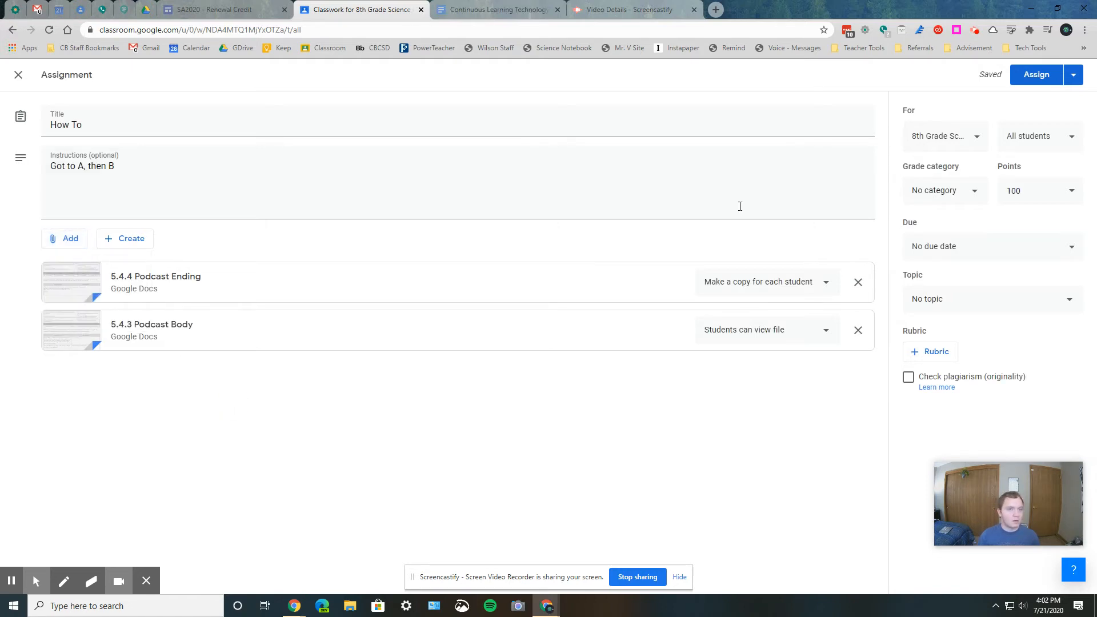
- Include the 8th Grade Science Core1 class among the assignment's classes and remove it again
click(963, 138)
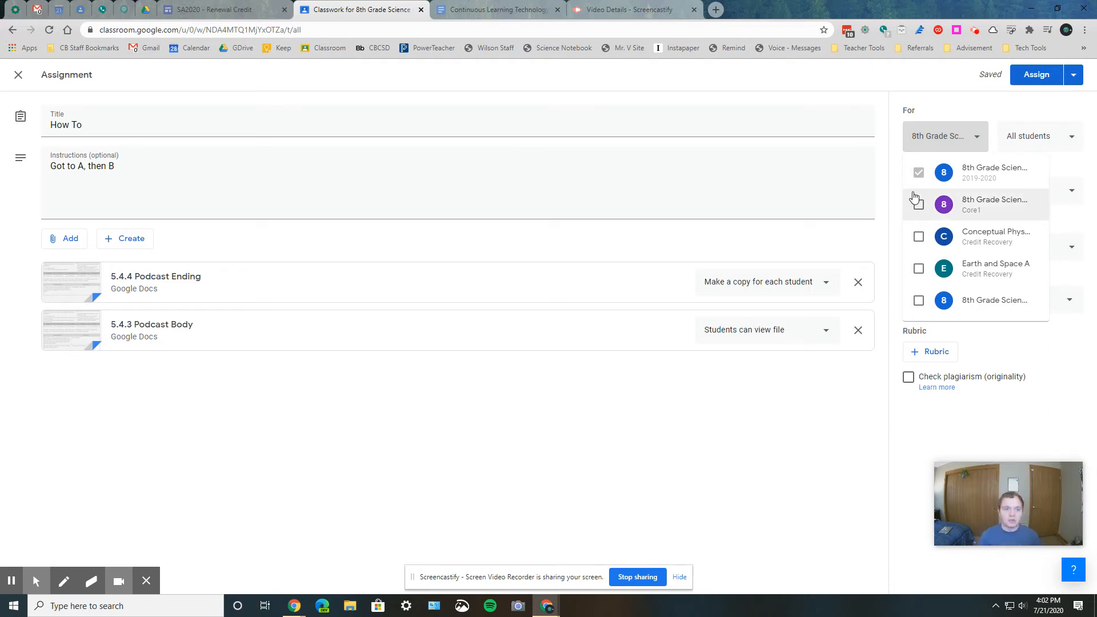
click(968, 198)
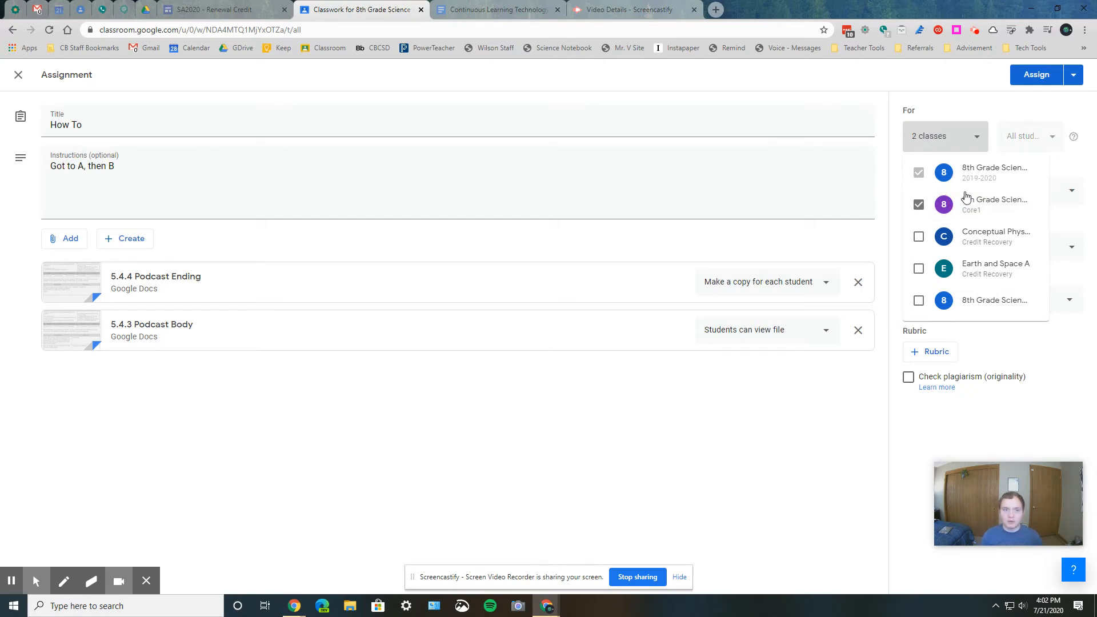
click(869, 405)
click(943, 137)
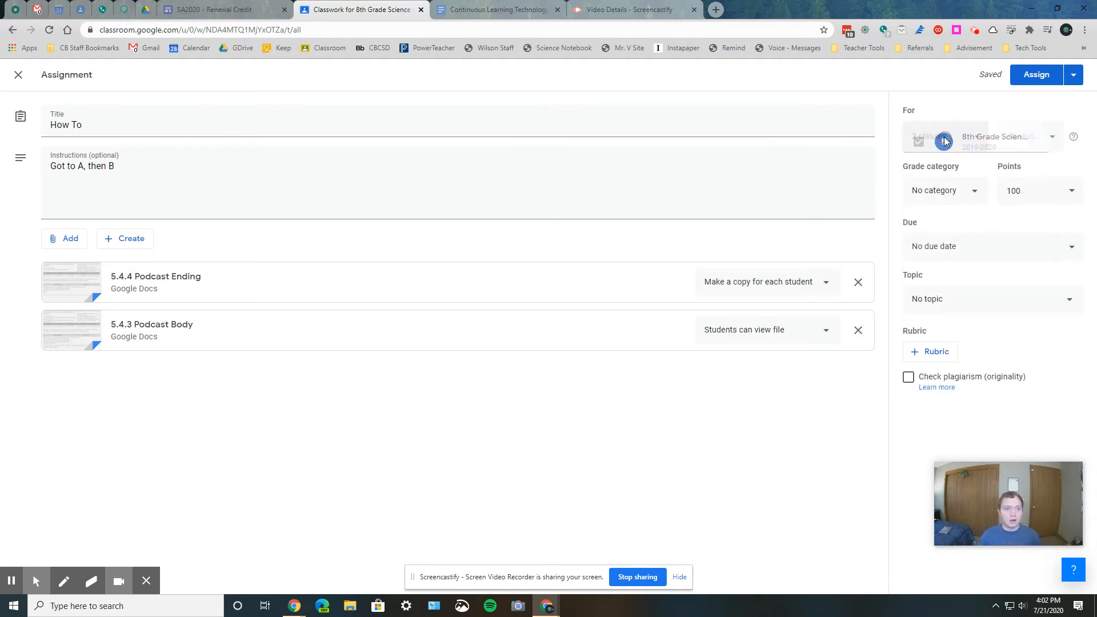
click(936, 206)
click(862, 375)
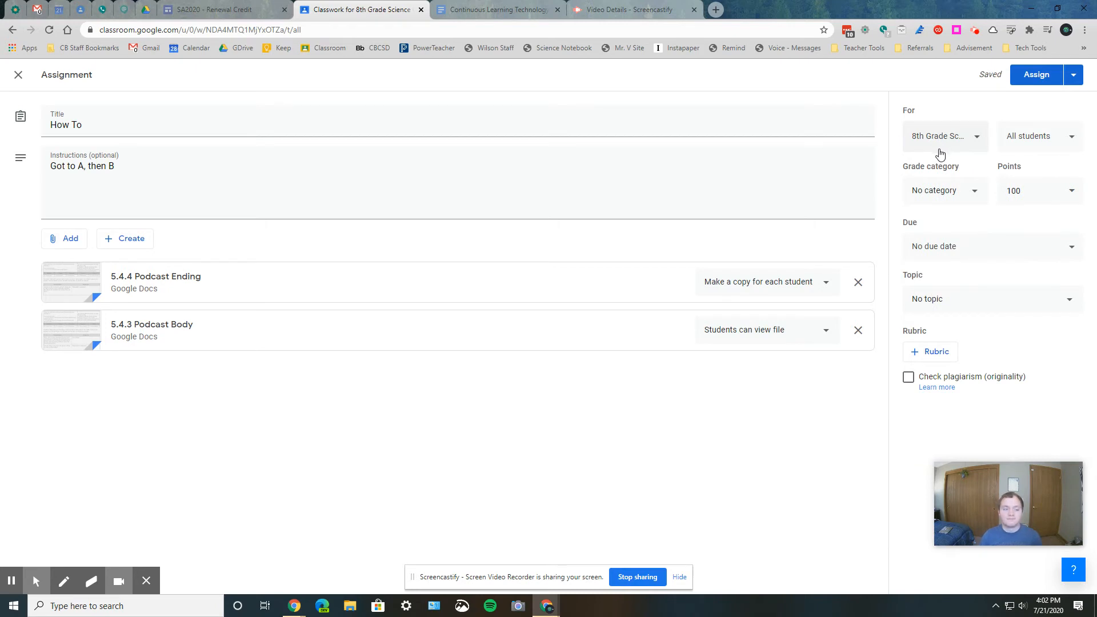
- Limit the assignment to one individual student, and restore it to all students
click(1015, 142)
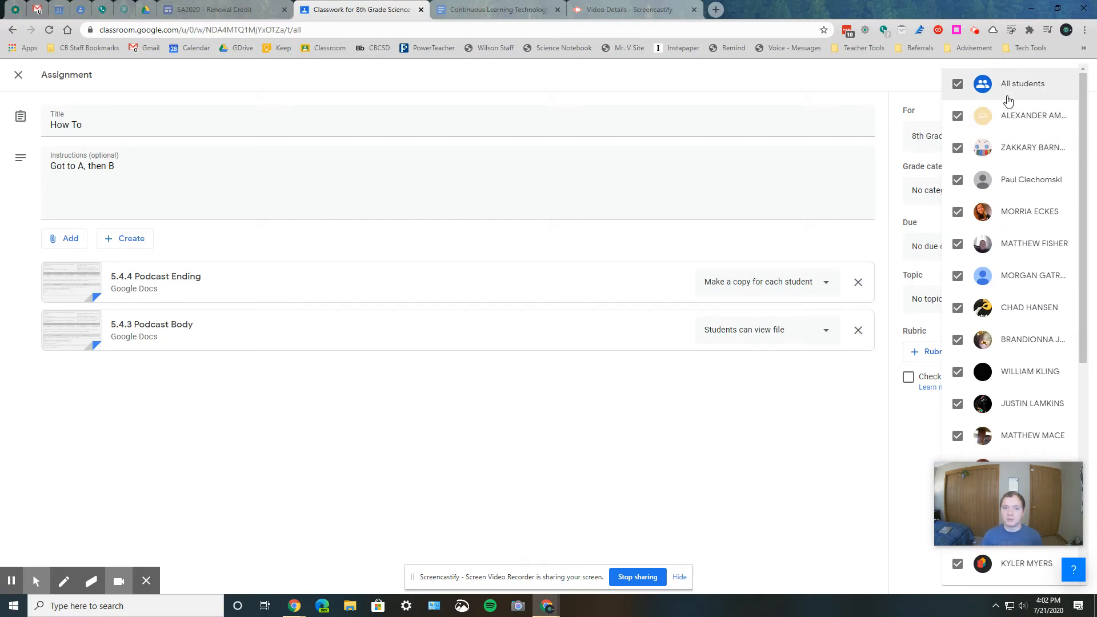
click(1008, 97)
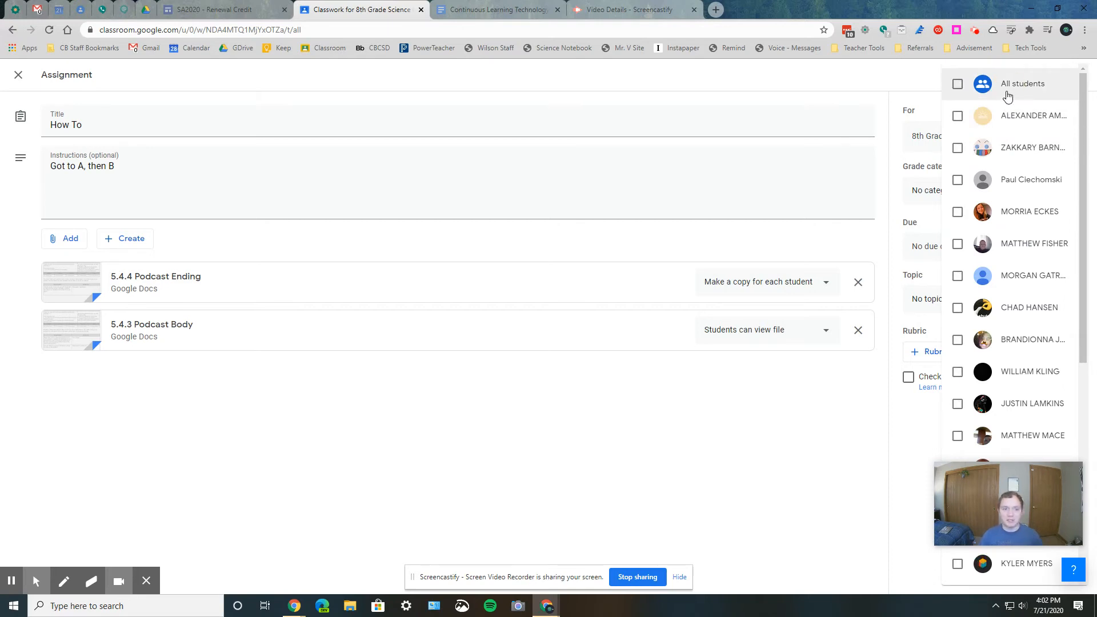
click(1003, 151)
click(1006, 118)
click(1005, 118)
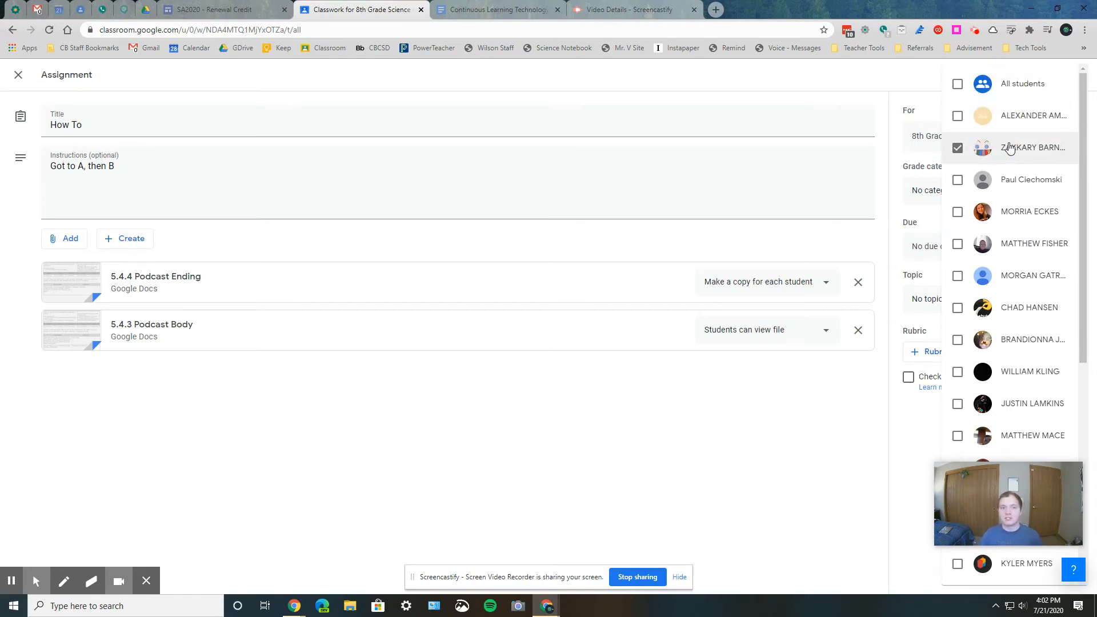
click(924, 85)
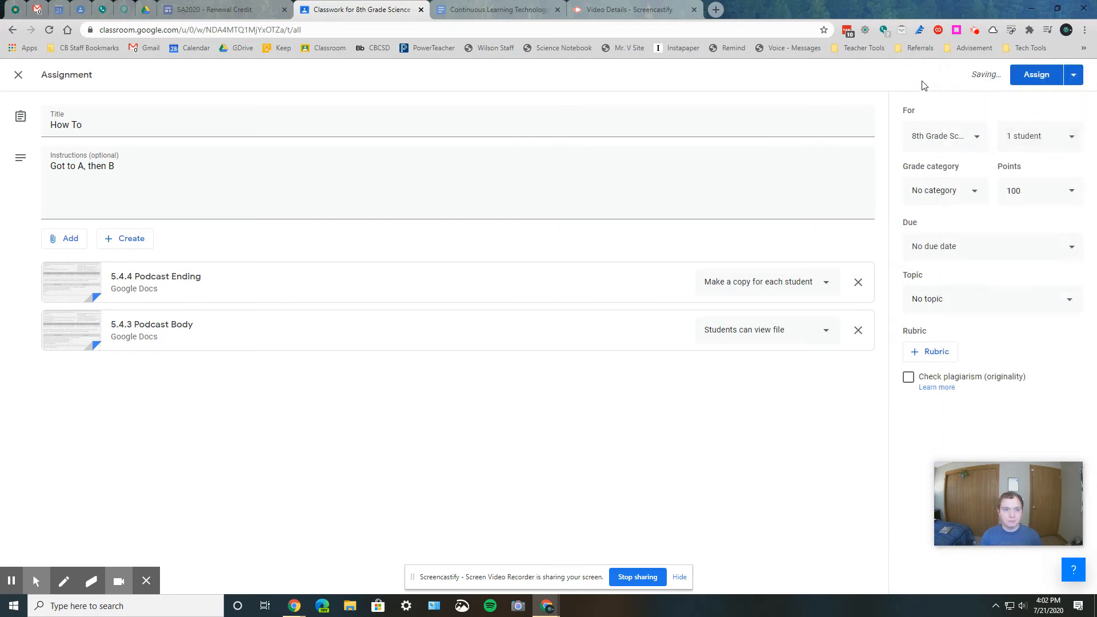
click(1028, 130)
click(997, 99)
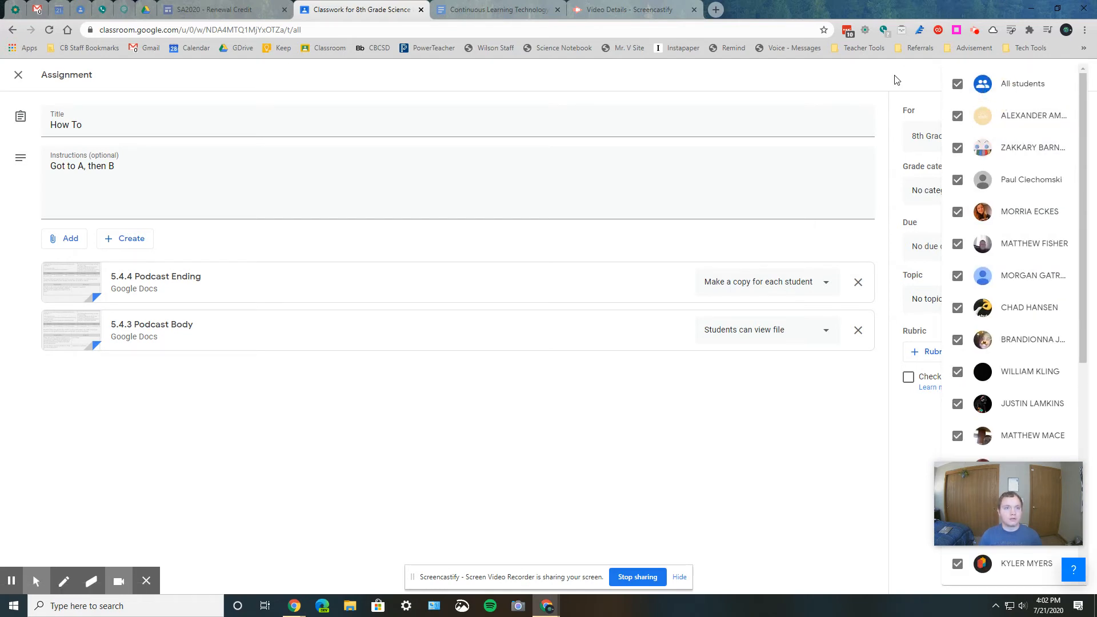
click(894, 78)
- Set the assignment's points to 4 and its grade category to Practice
click(1039, 190)
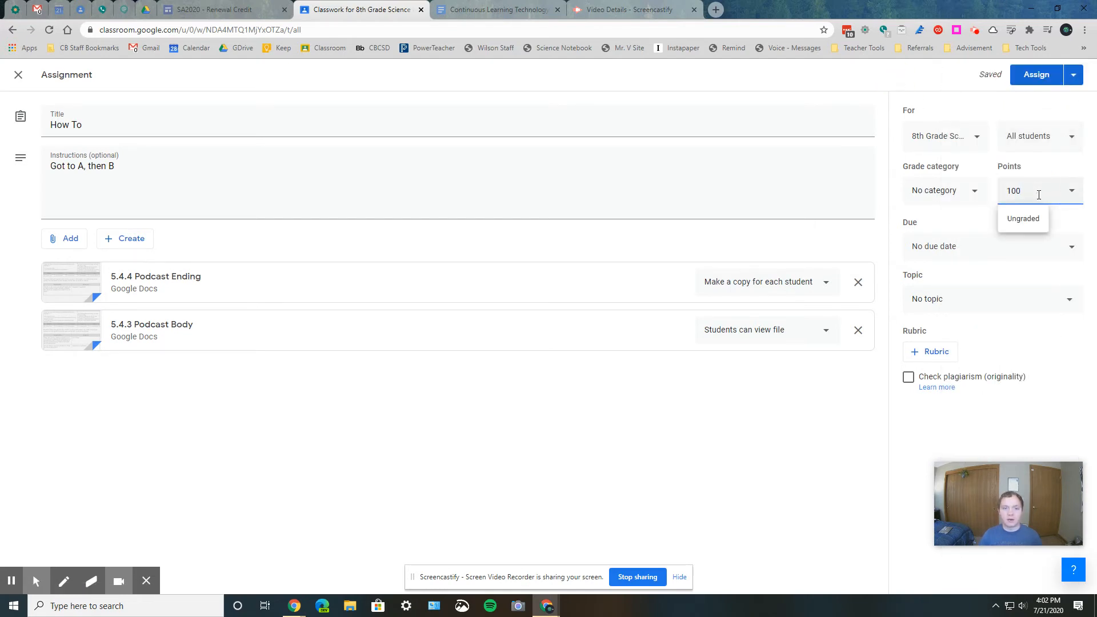
drag(1036, 195, 1005, 194)
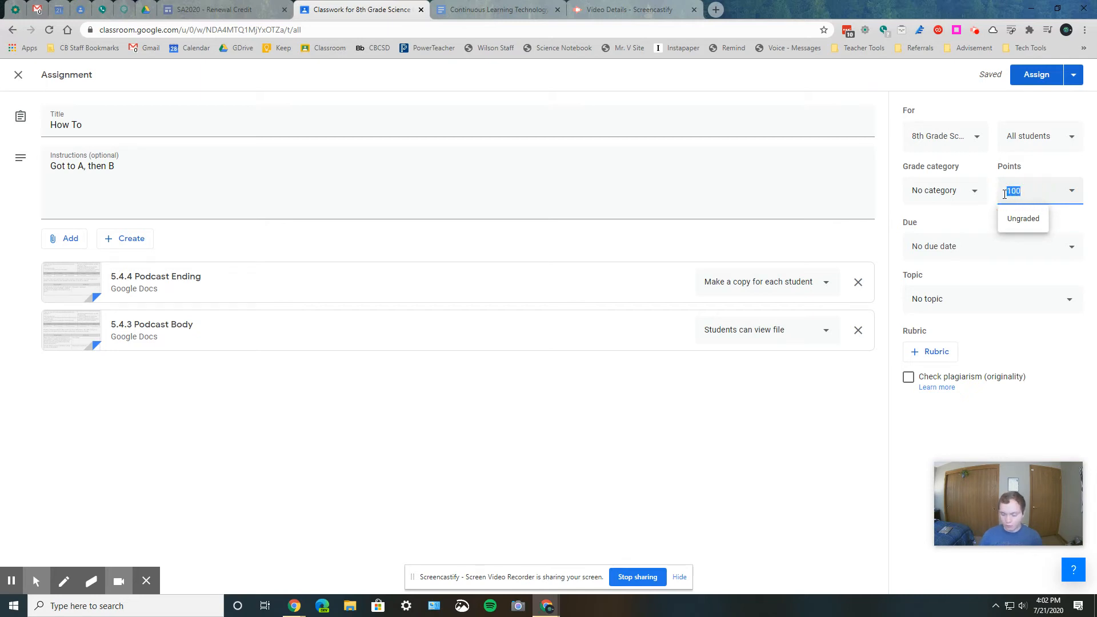
text(4)
click(975, 220)
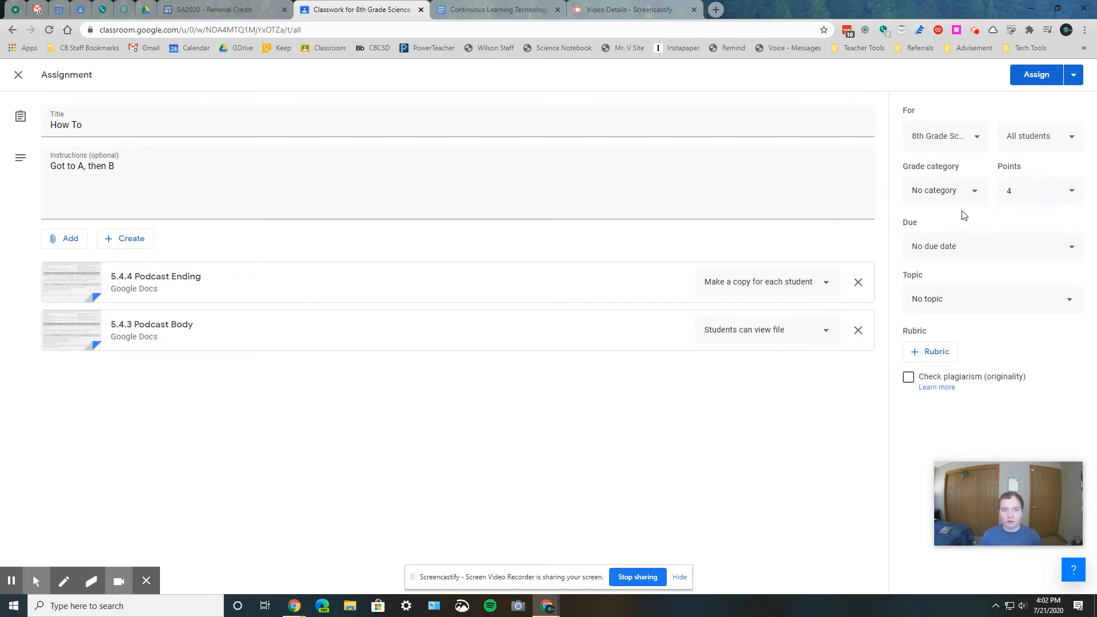
click(955, 196)
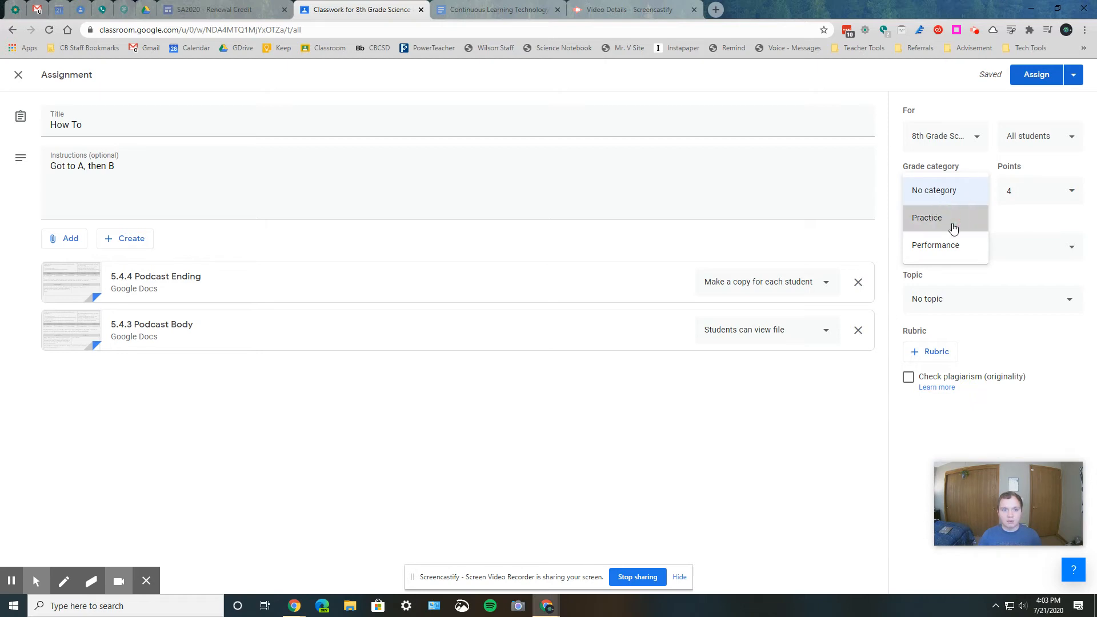
click(952, 219)
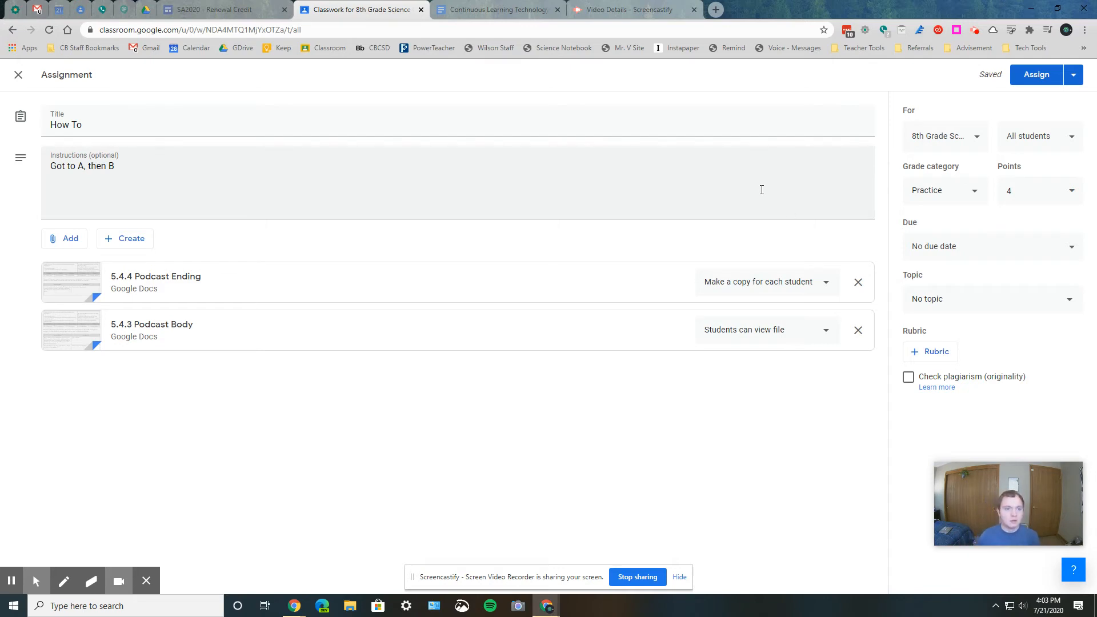
- Set the assignment's due date to Jul 22, 2020, without a due time
click(962, 246)
click(1003, 288)
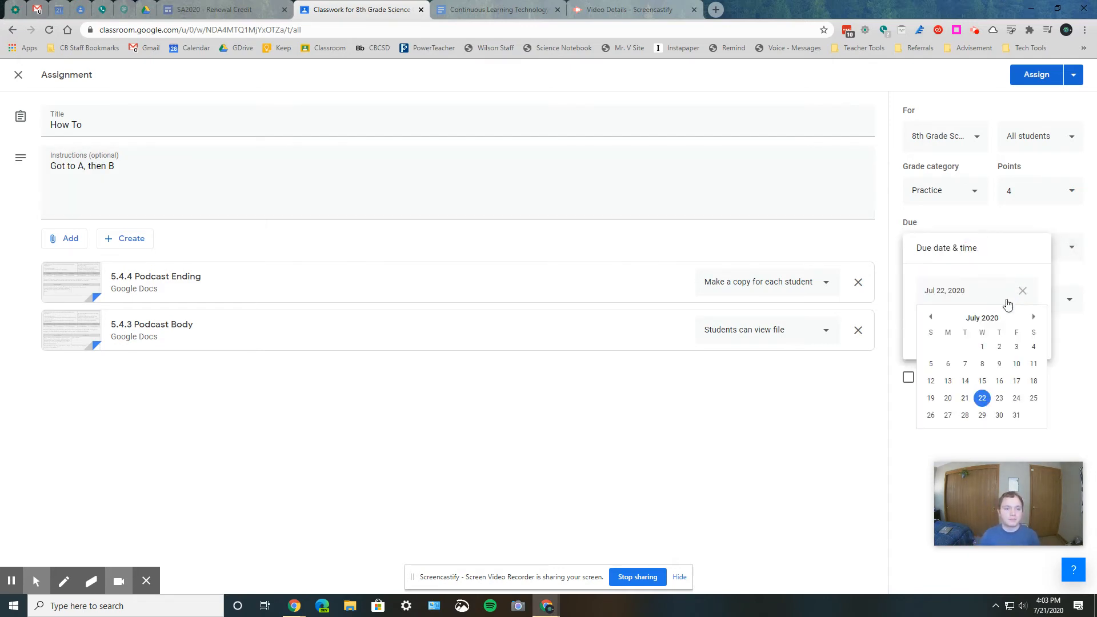
click(903, 455)
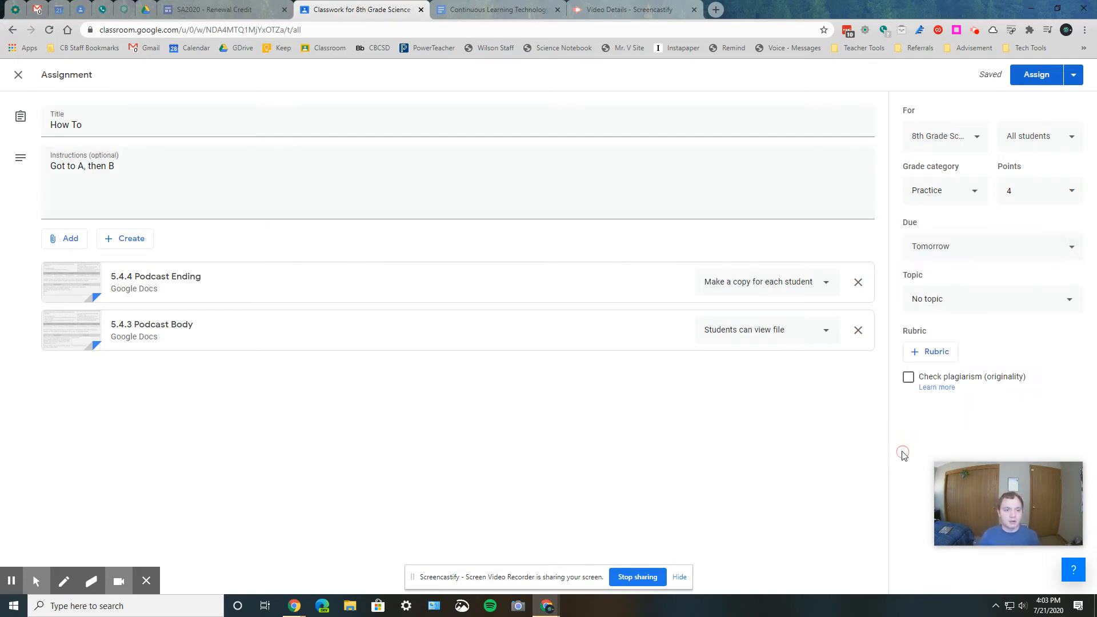
click(980, 250)
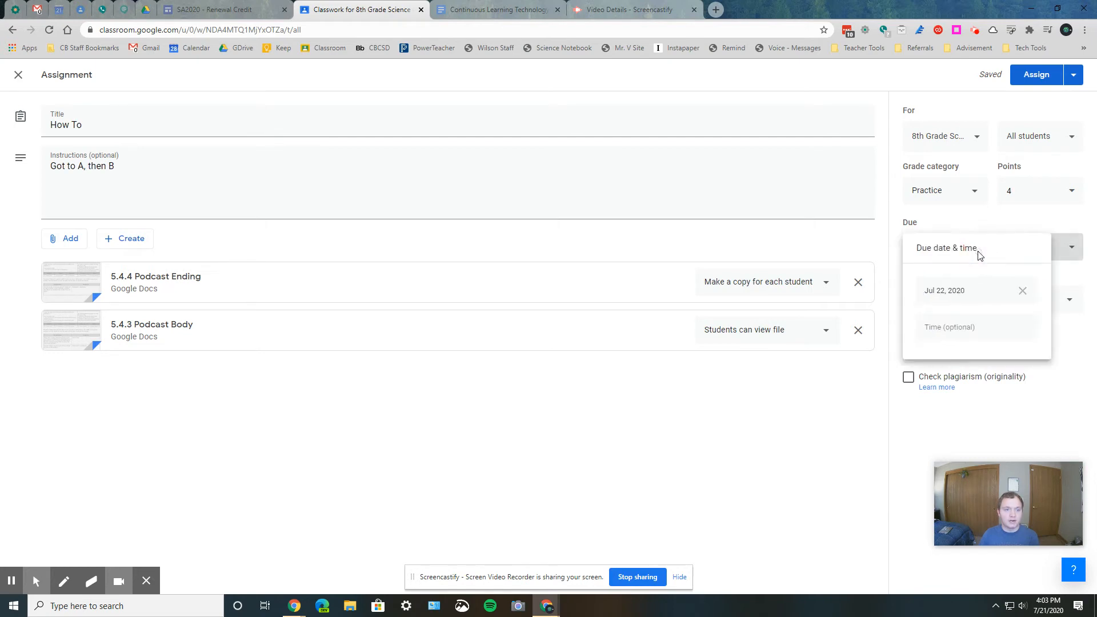
click(992, 333)
click(1021, 335)
click(923, 439)
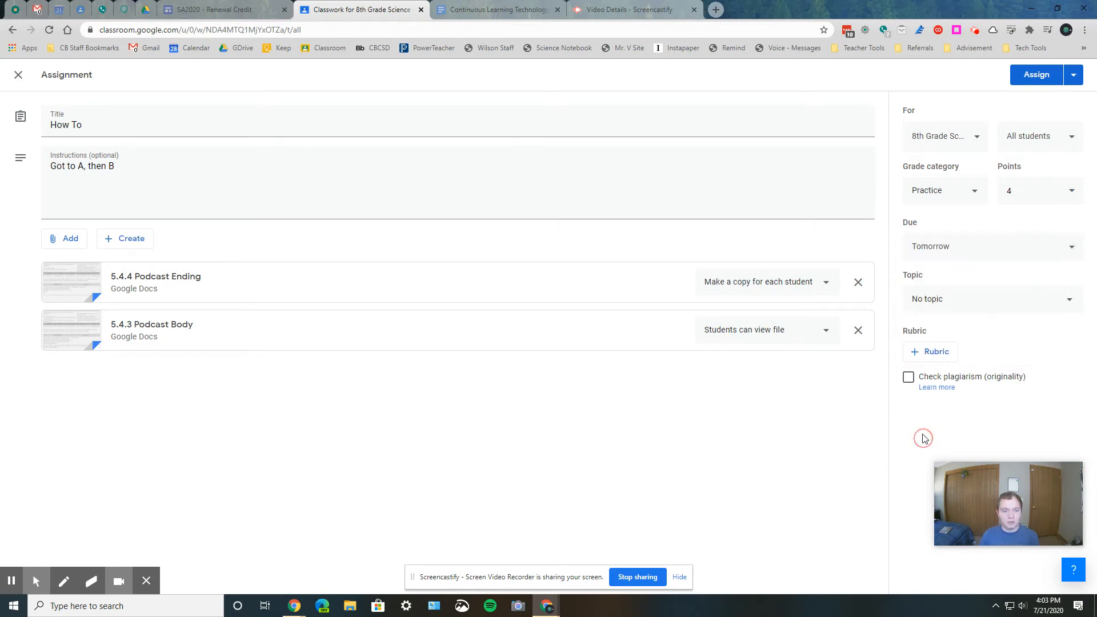
click(951, 301)
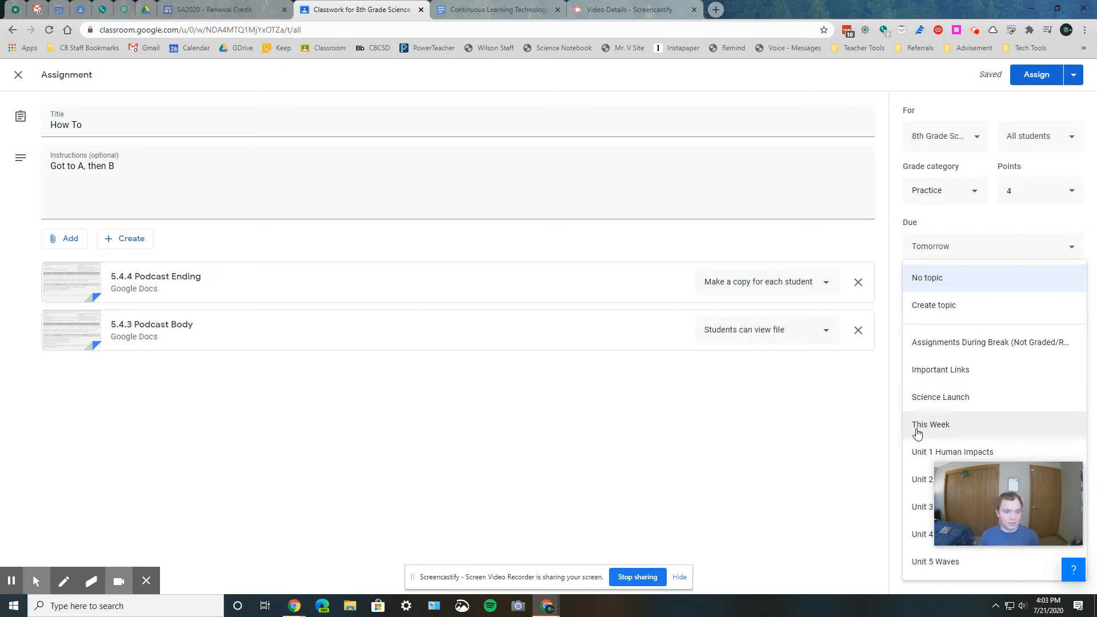
click(847, 444)
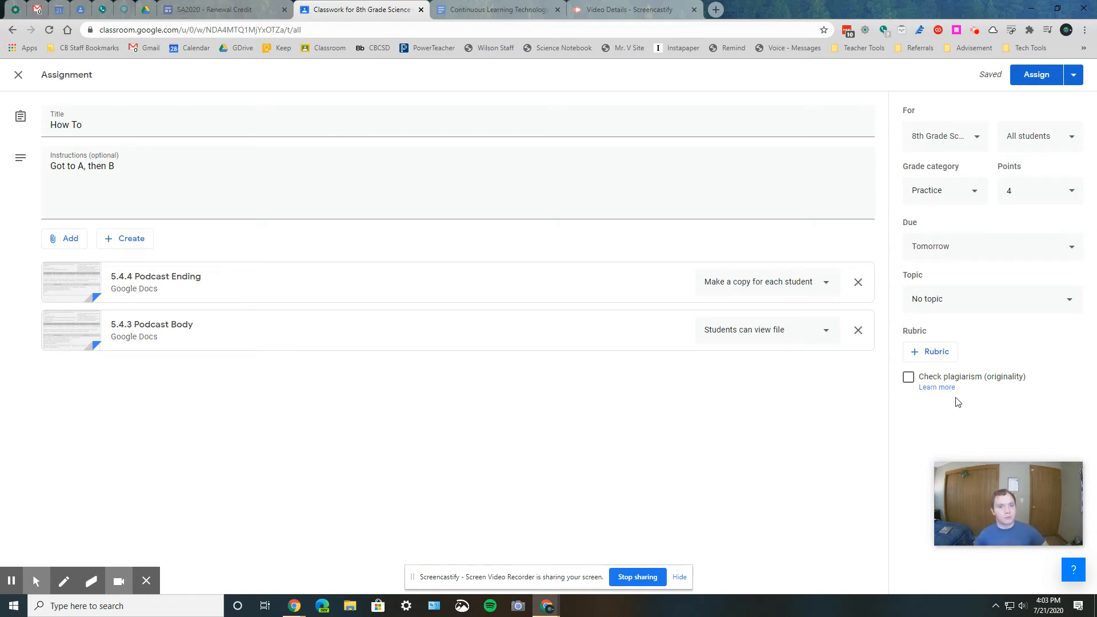
- Create a new rubric for the assignment and title its first criterion How
click(947, 358)
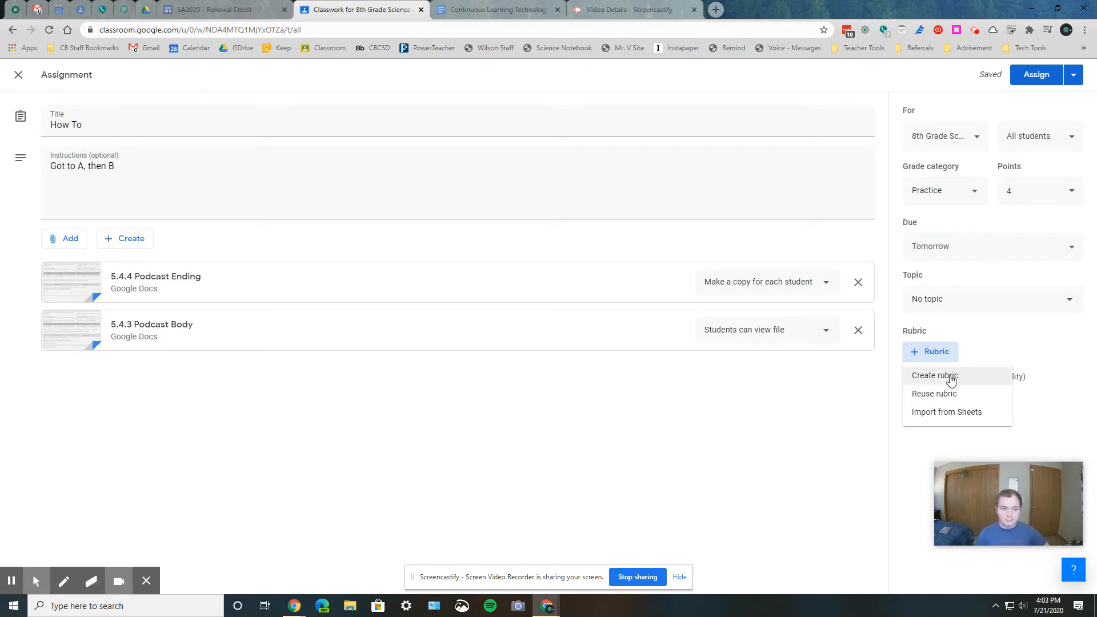
click(951, 380)
click(269, 230)
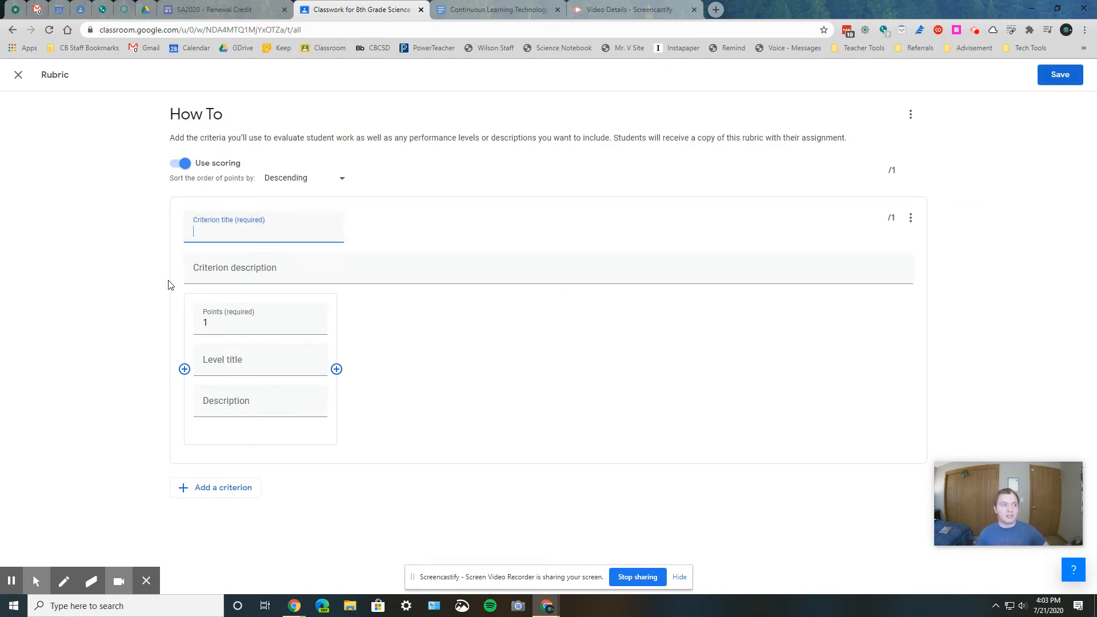
click(287, 273)
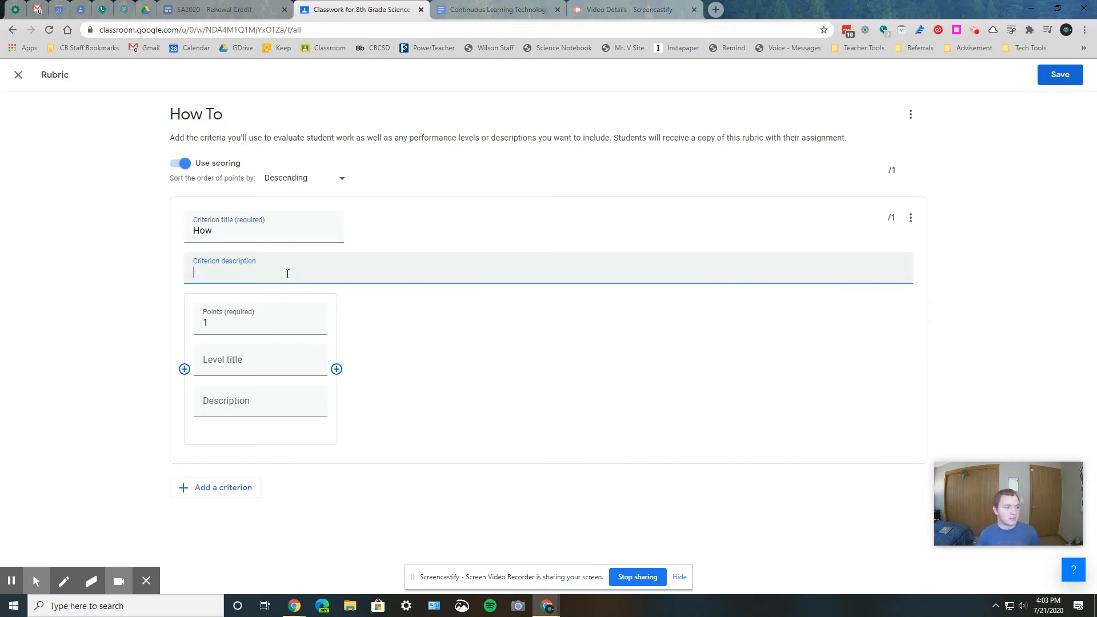
- Add three more performance levels to the How criterion, worth 2, 3 and 4 points
click(337, 369)
click(489, 369)
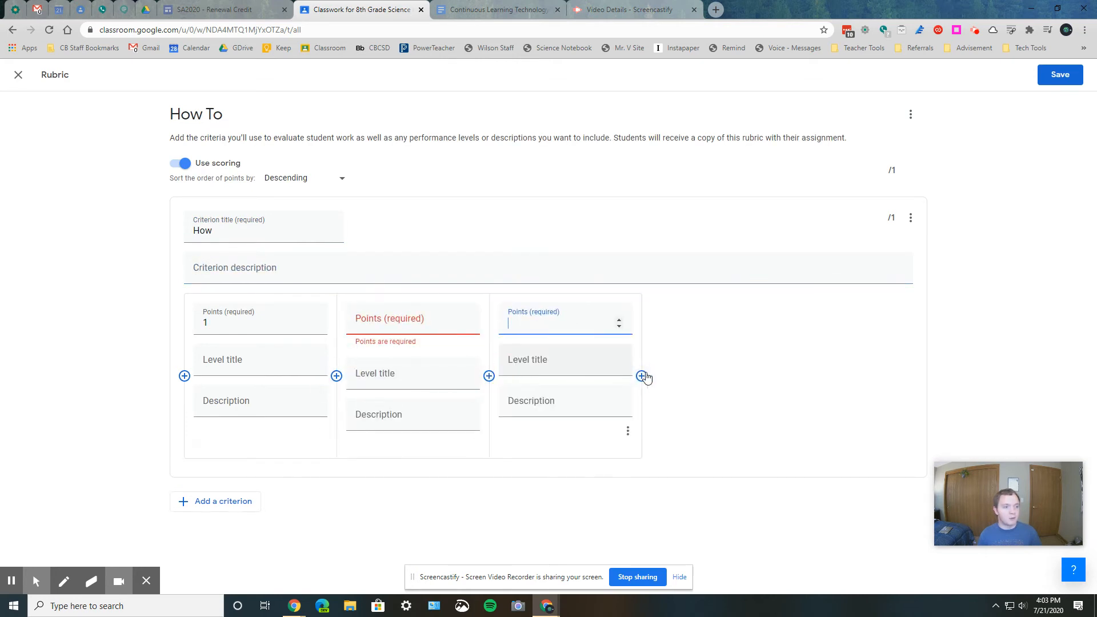
click(642, 376)
click(357, 318)
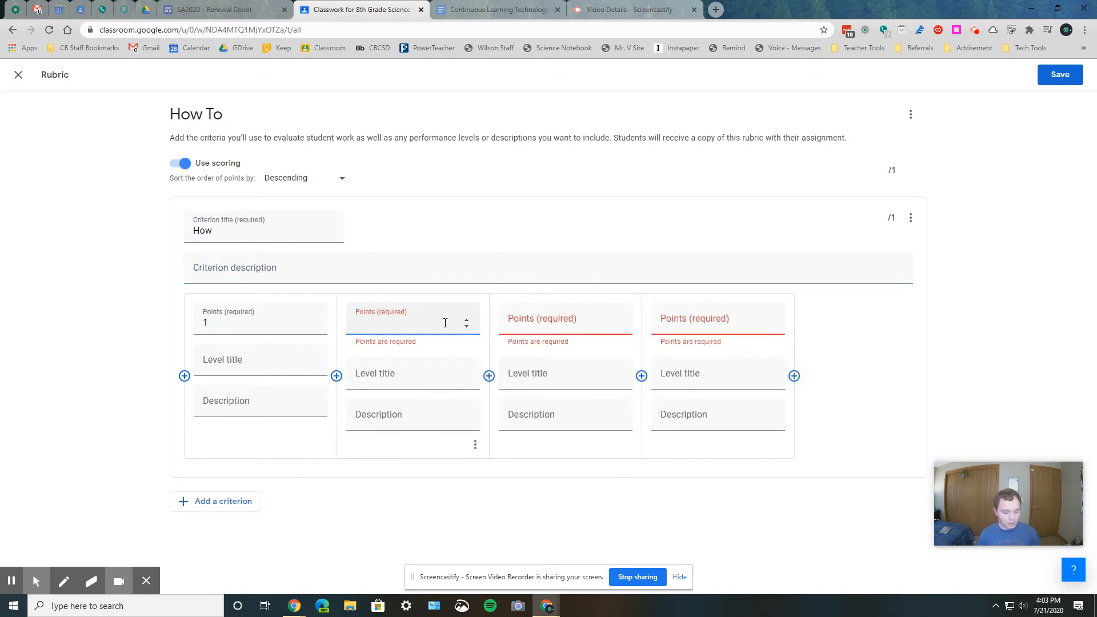
text(2)
click(564, 321)
text(3)
click(693, 321)
text(4)
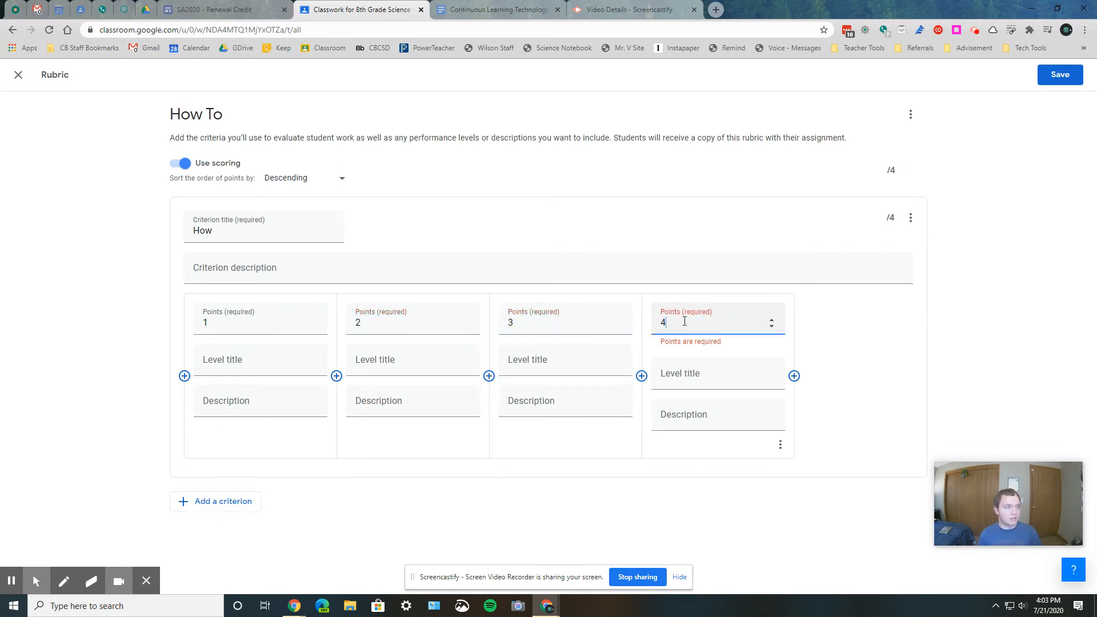
- Sort the rubric's points in ascending order and title the 1- and 2-point levels Below Basic and Basic
click(320, 183)
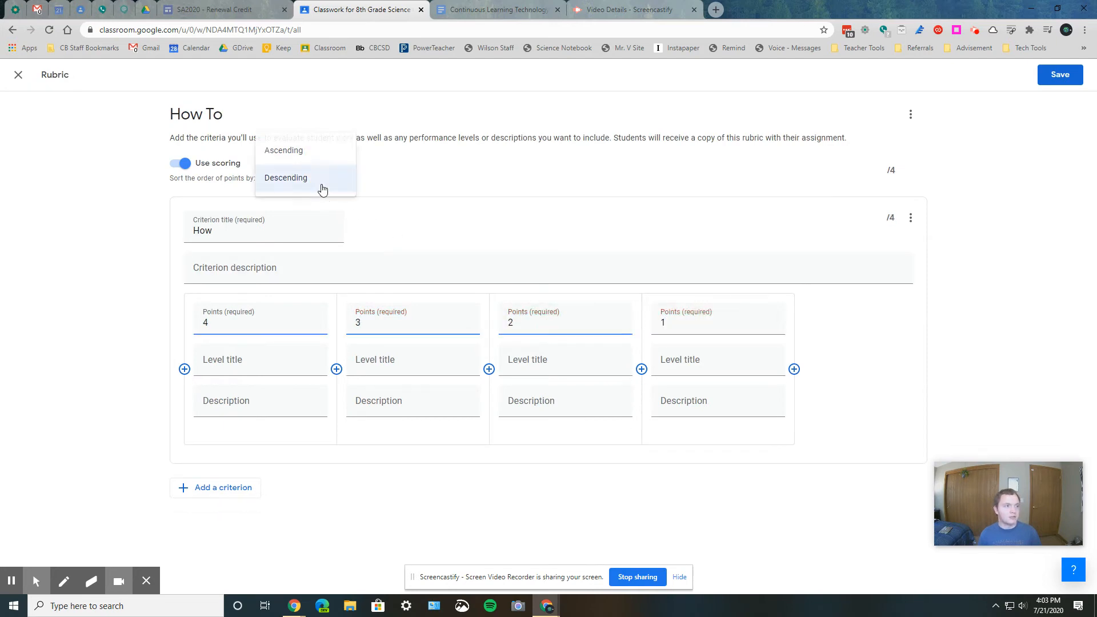
click(314, 155)
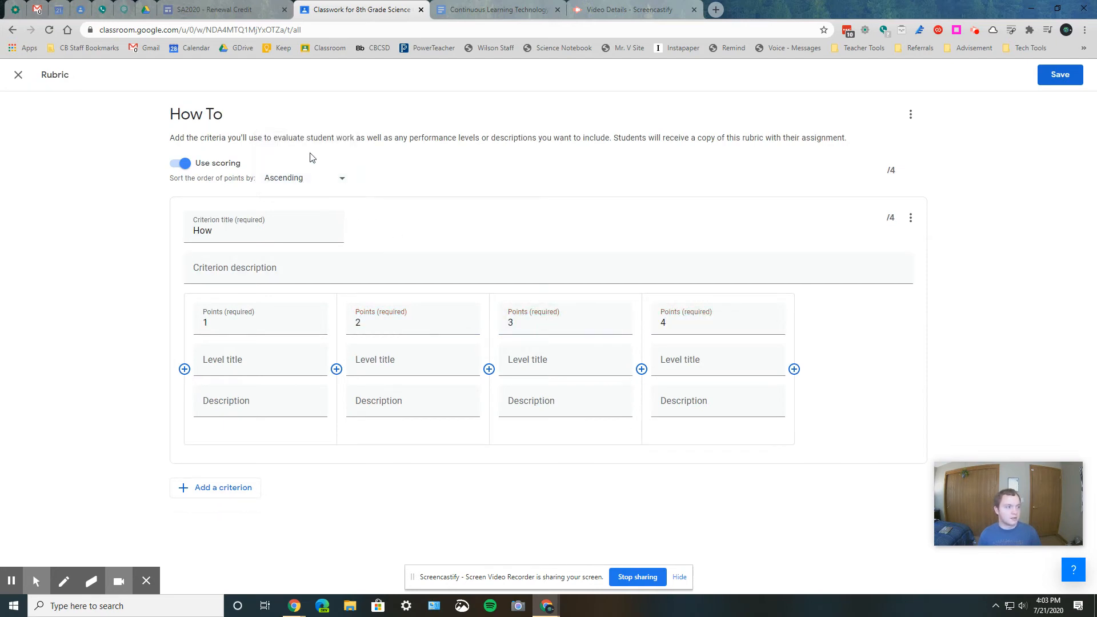
click(251, 368)
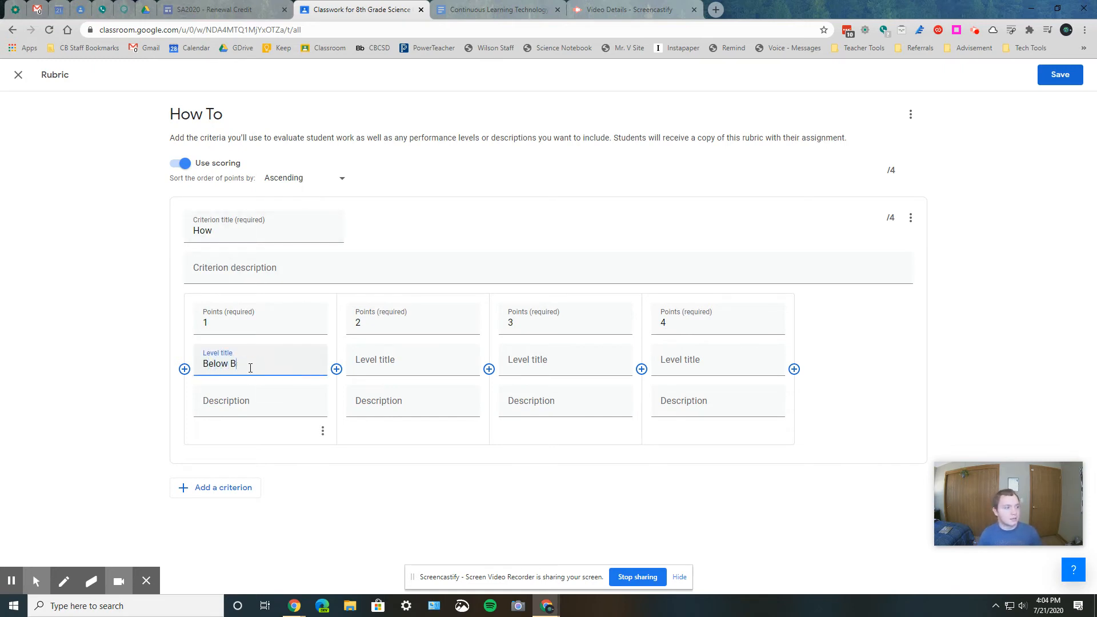
click(396, 361)
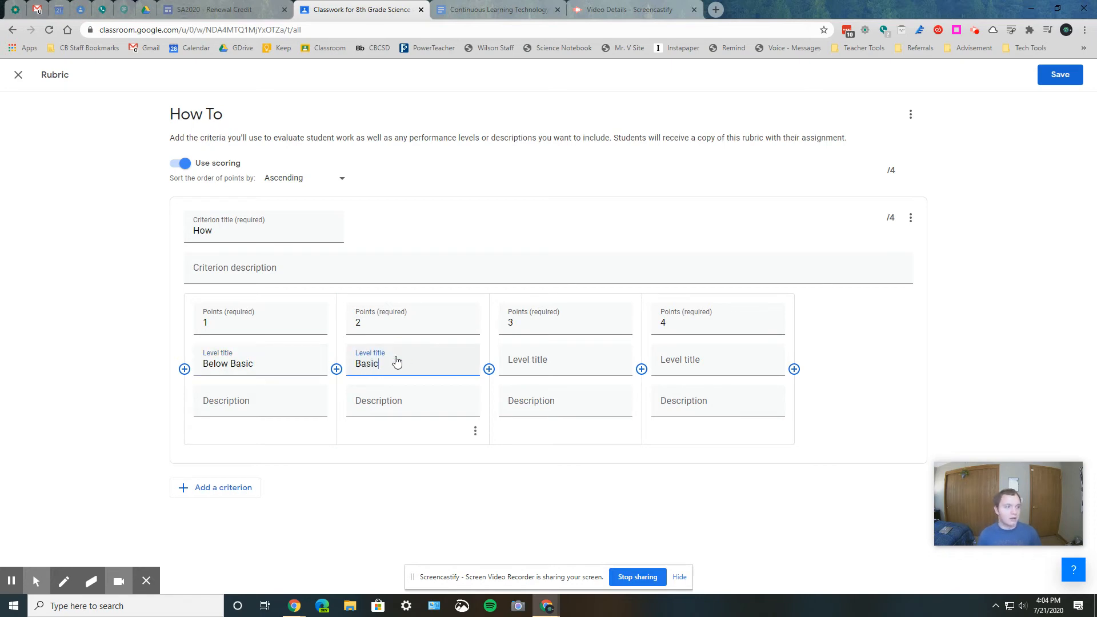
click(276, 408)
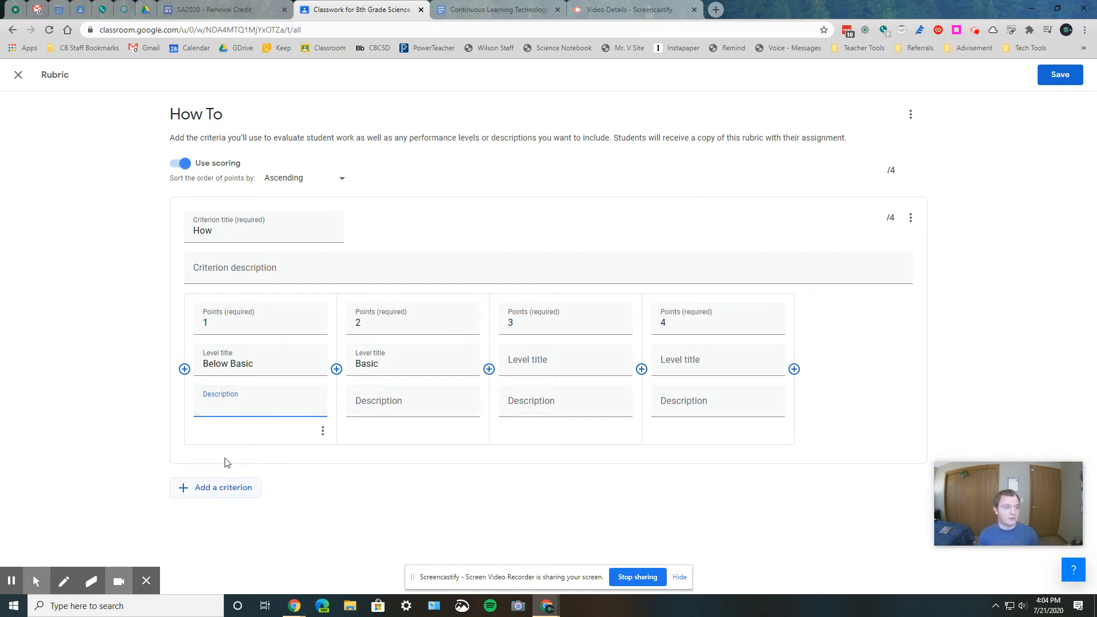
- Add a second criterion to the rubric, delete it again, and check the How criterion's options
click(239, 490)
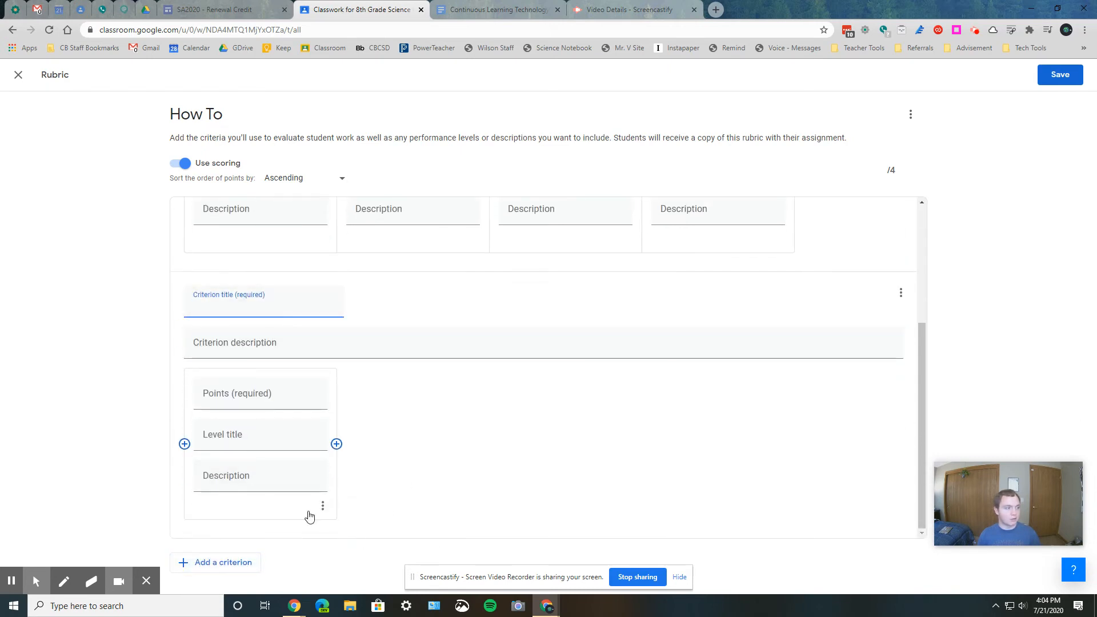
click(901, 294)
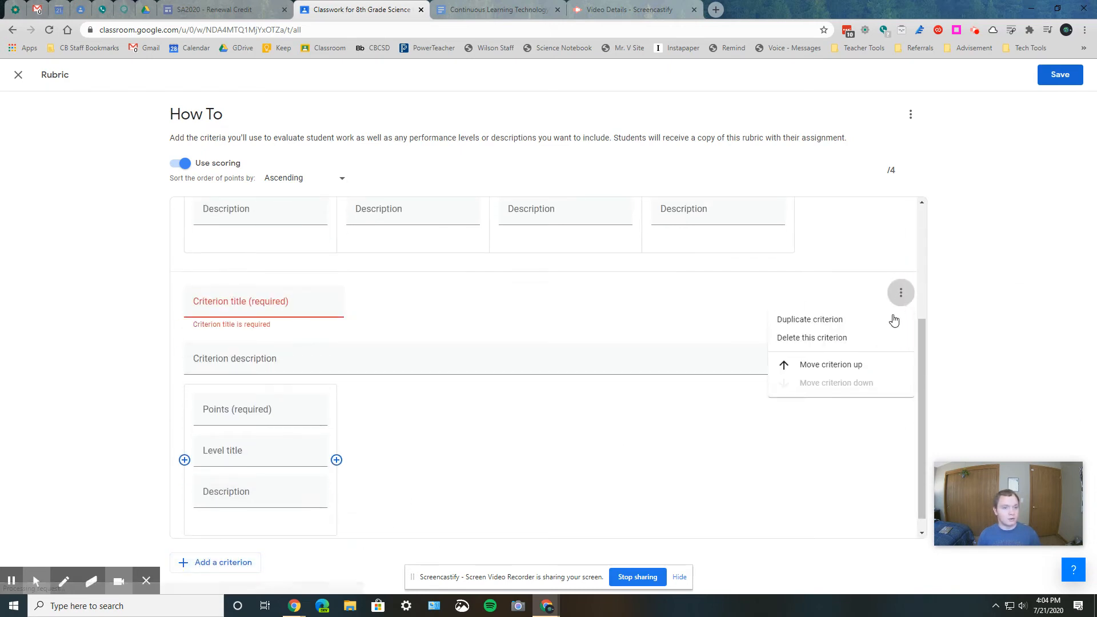
click(848, 341)
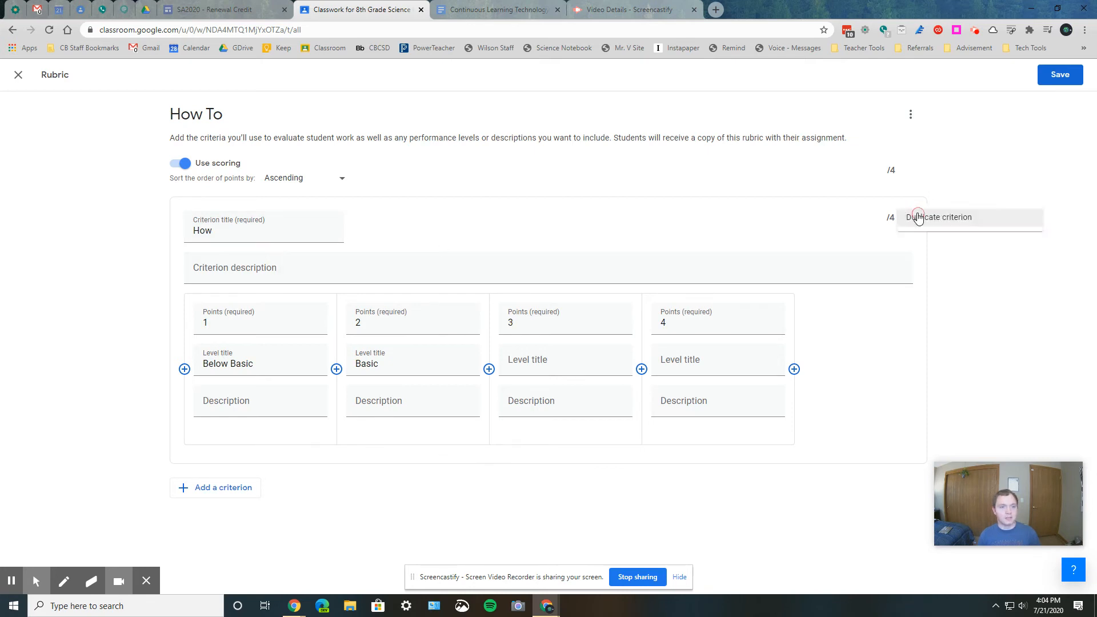
click(911, 217)
click(981, 235)
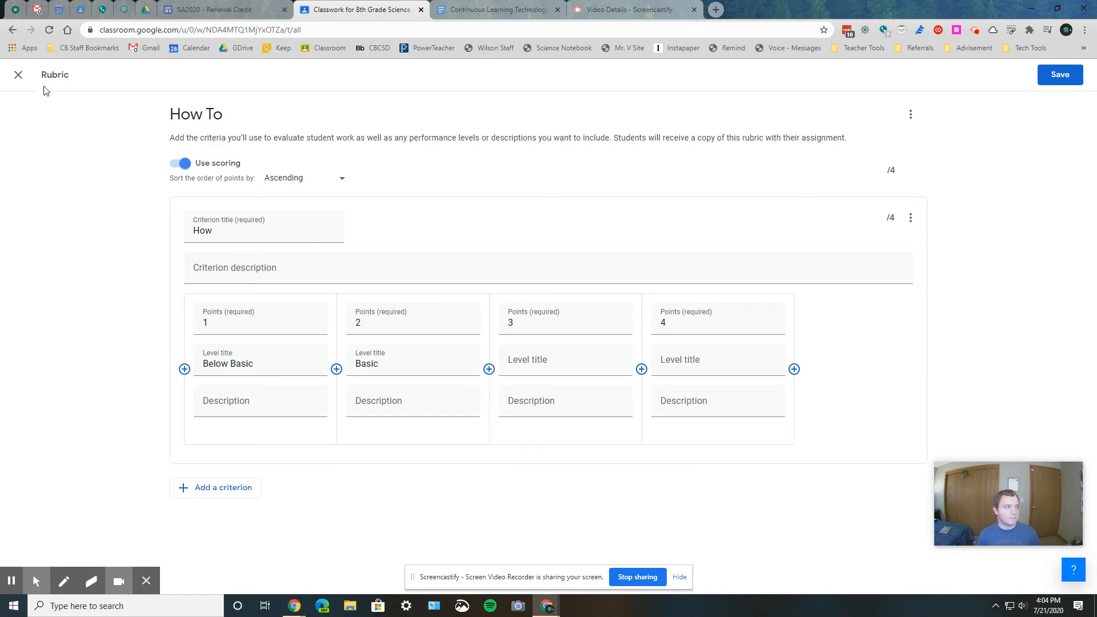
- Close the new rubric and discard it without saving
click(26, 76)
click(610, 357)
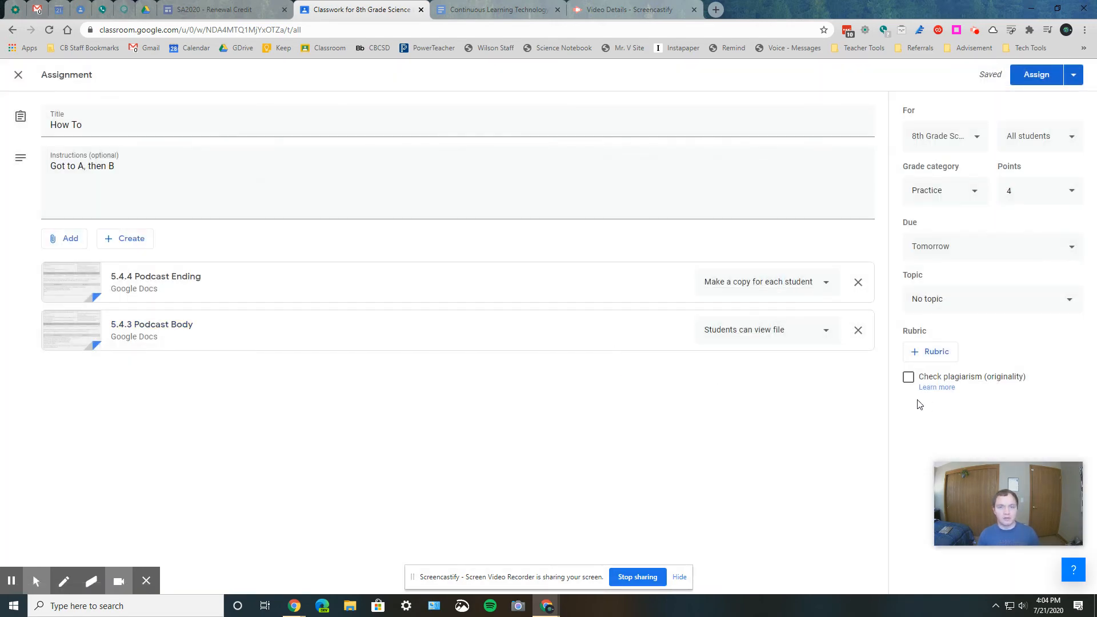
- Reuse the Waves on a String rubric from the 8th Grade Science Core 2 2019-2020 class for the assignment
click(928, 352)
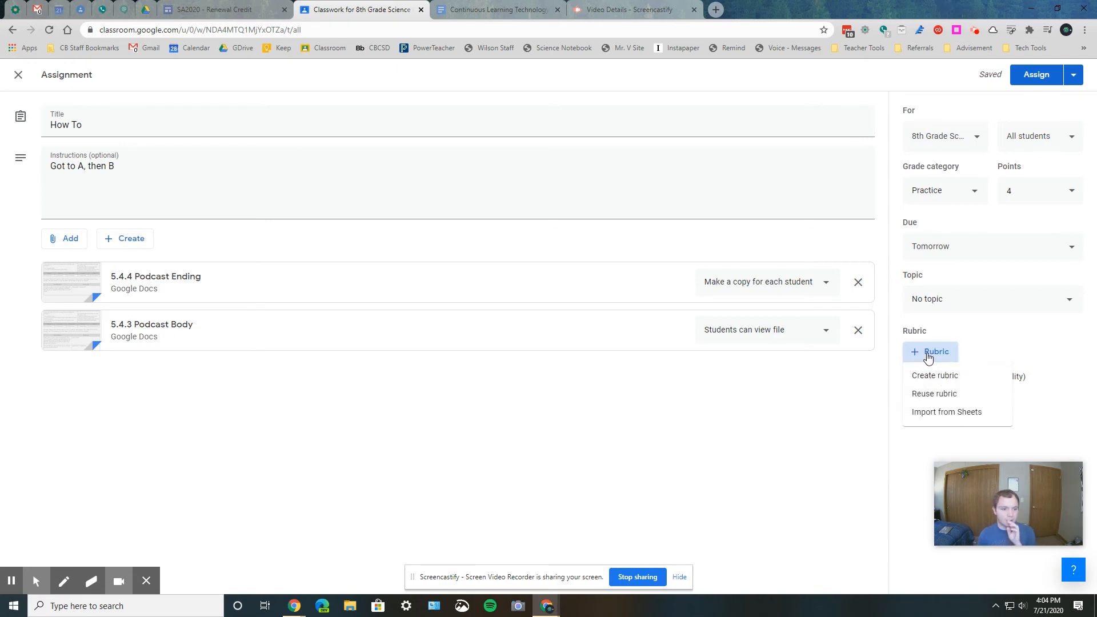
click(933, 402)
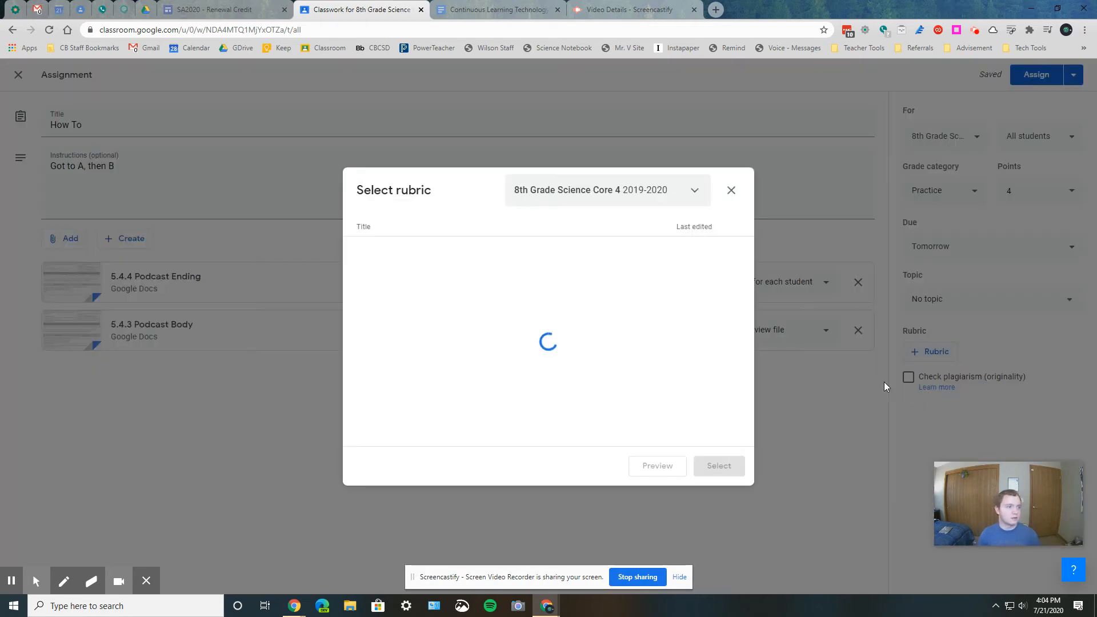
click(644, 193)
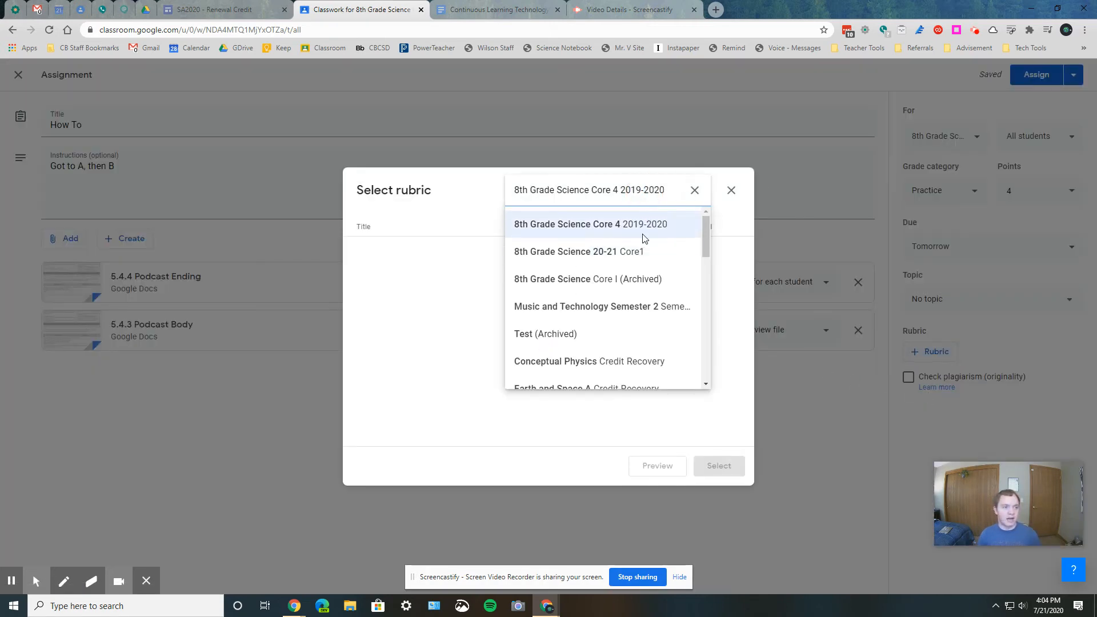
scroll(650, 340, down, 3)
scroll(653, 341, down, 1)
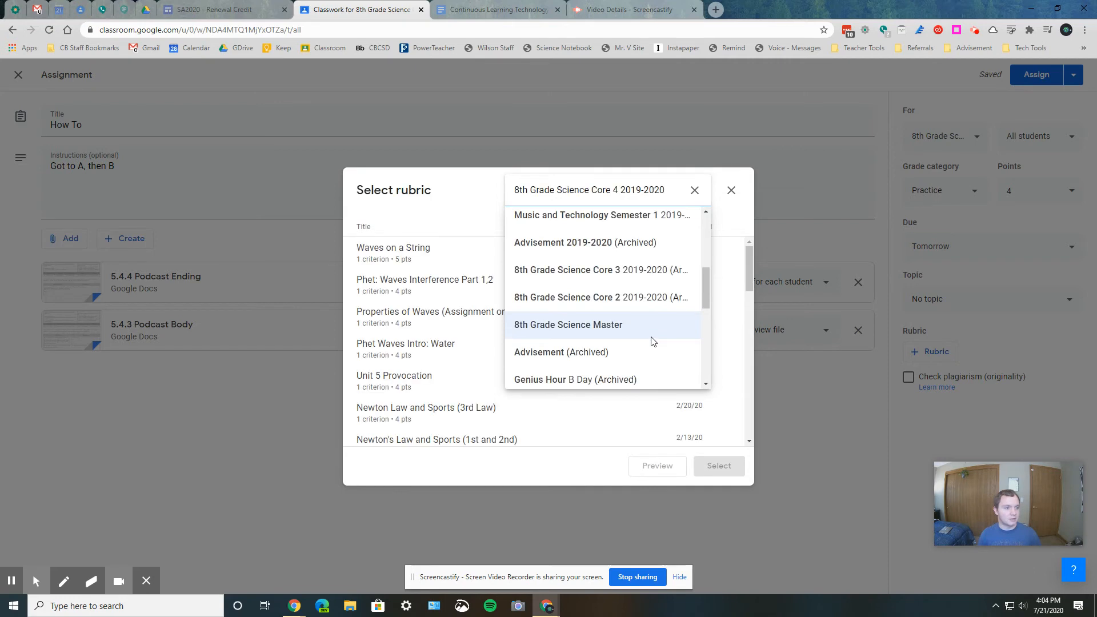
click(647, 297)
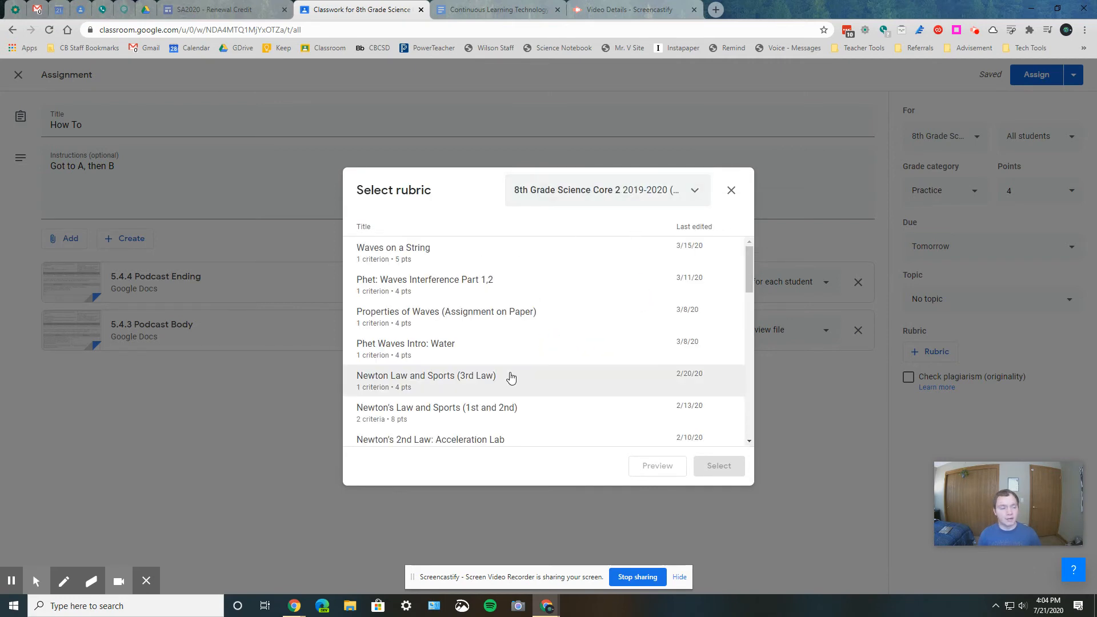
click(450, 256)
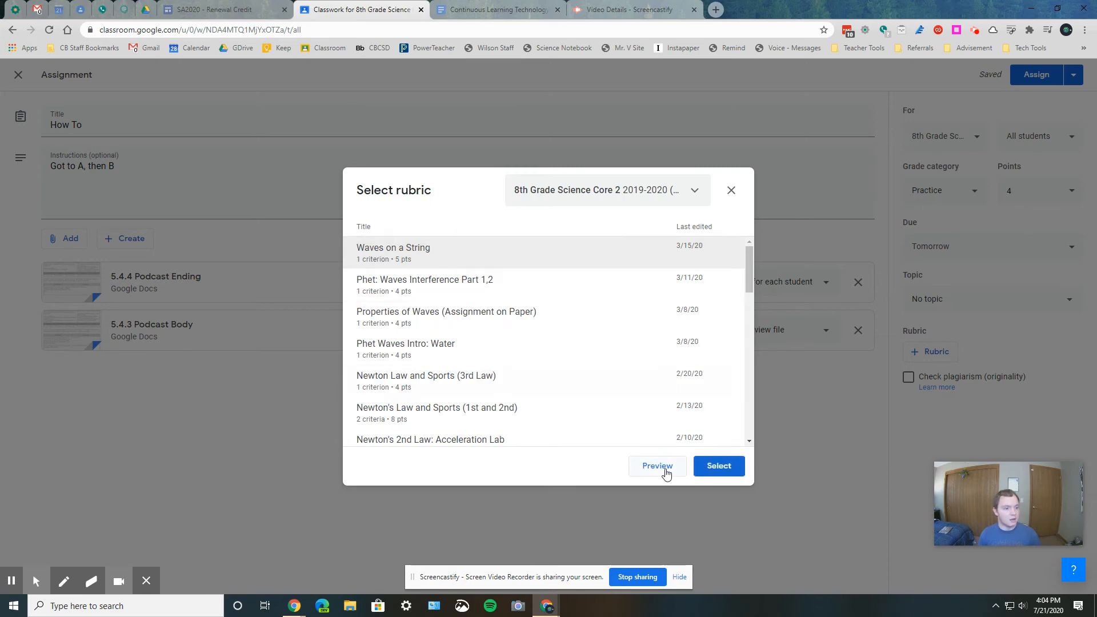
click(737, 470)
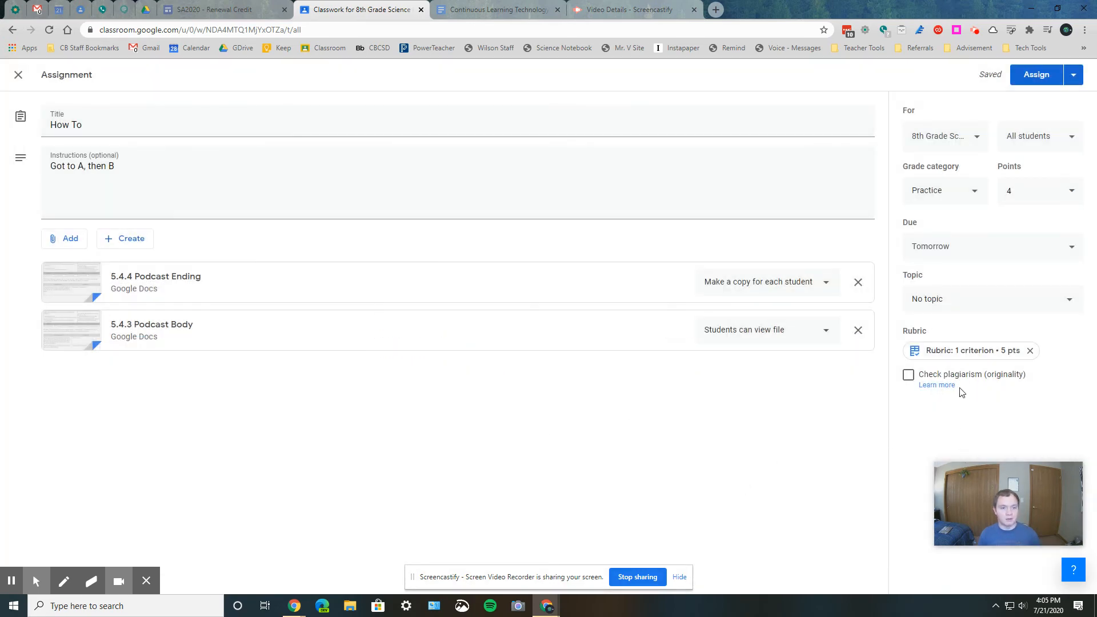
- View the attached rubric's criterion and levels, and delete the rubric from the assignment
click(968, 355)
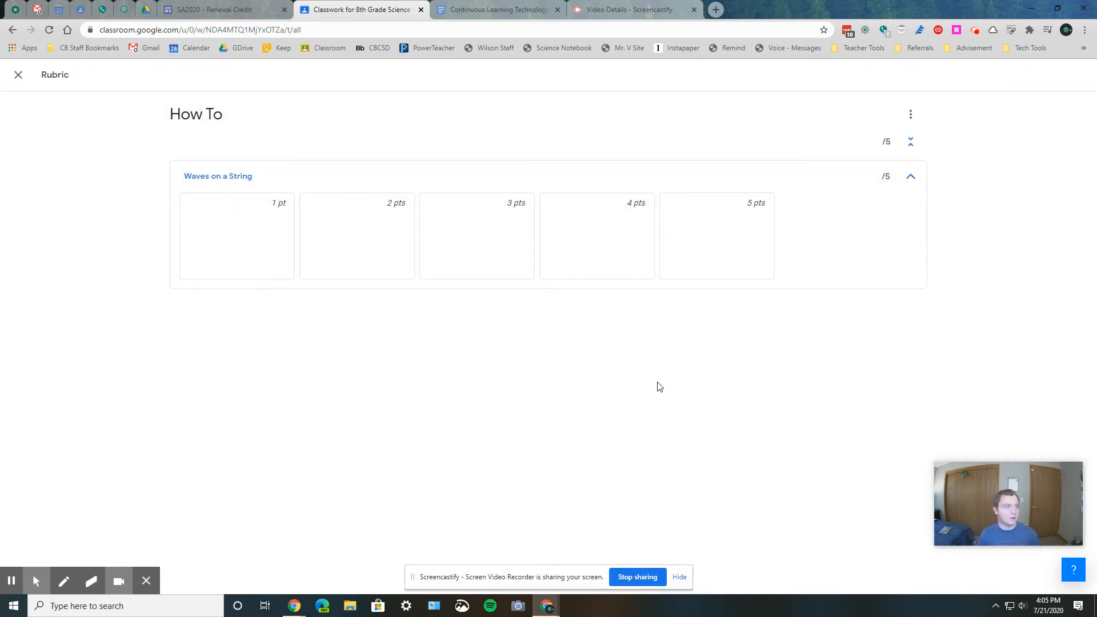
click(18, 75)
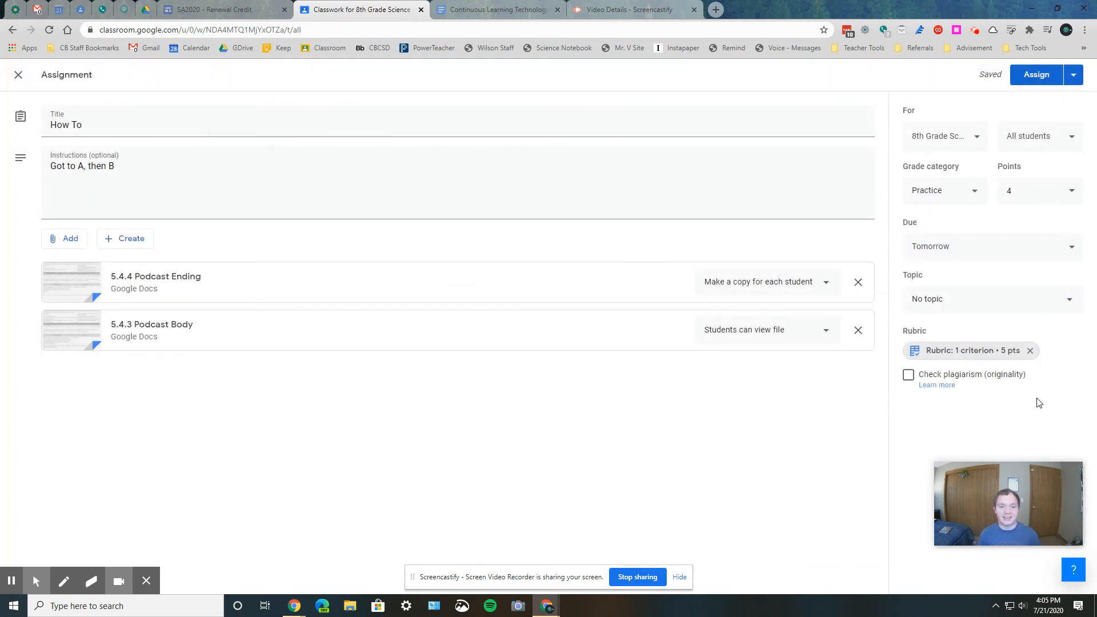
click(1030, 350)
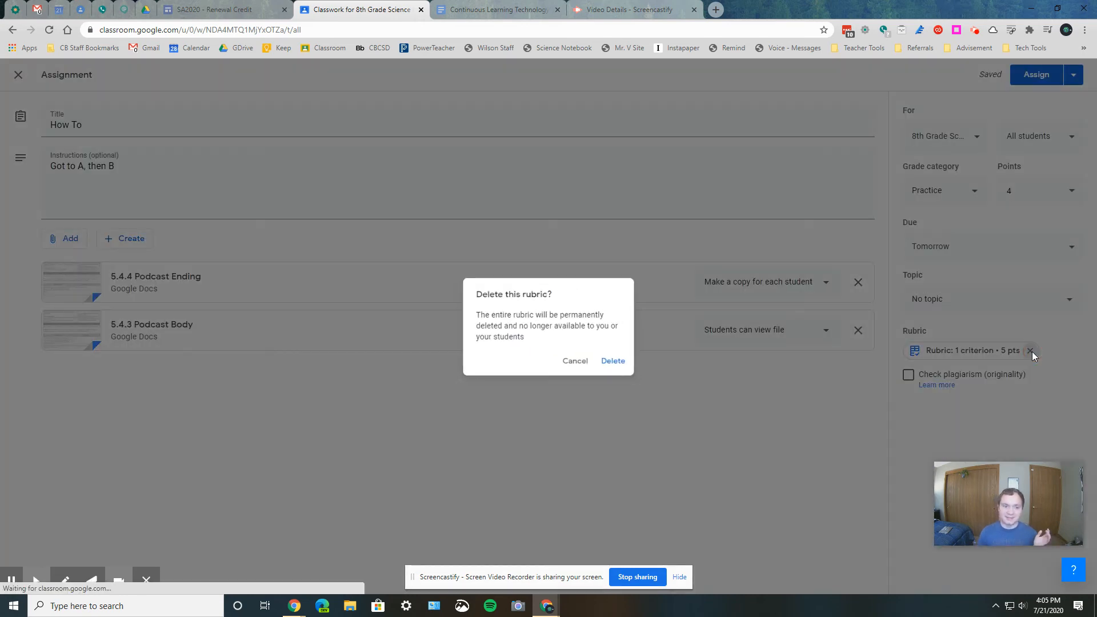
click(616, 364)
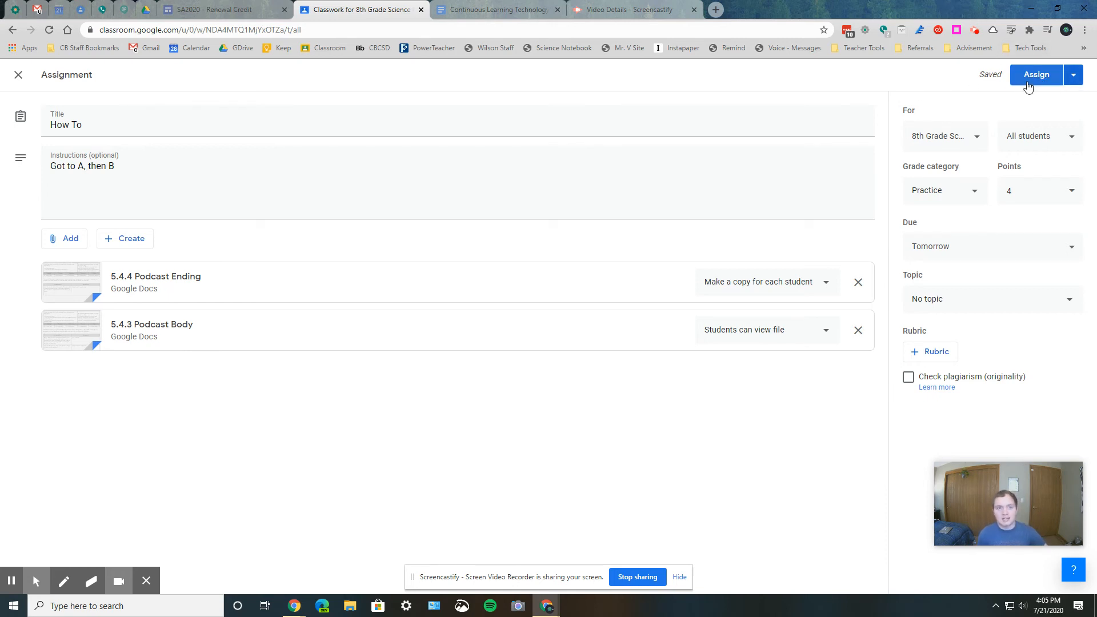
- Check the assign, schedule and draft options, and close the How To assignment as a draft
click(1074, 79)
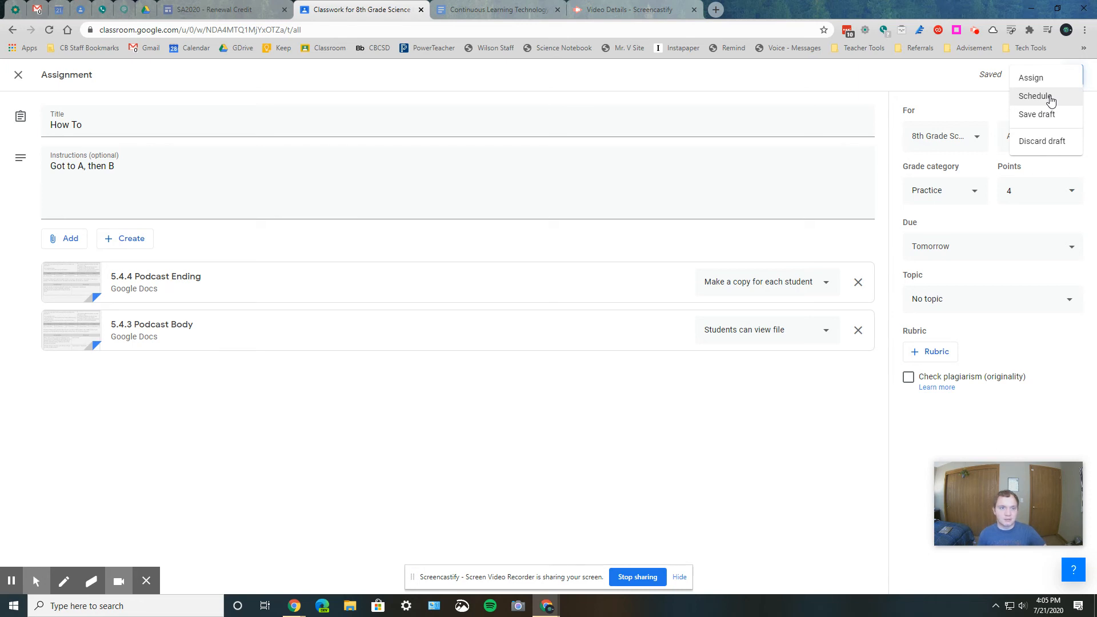
click(970, 93)
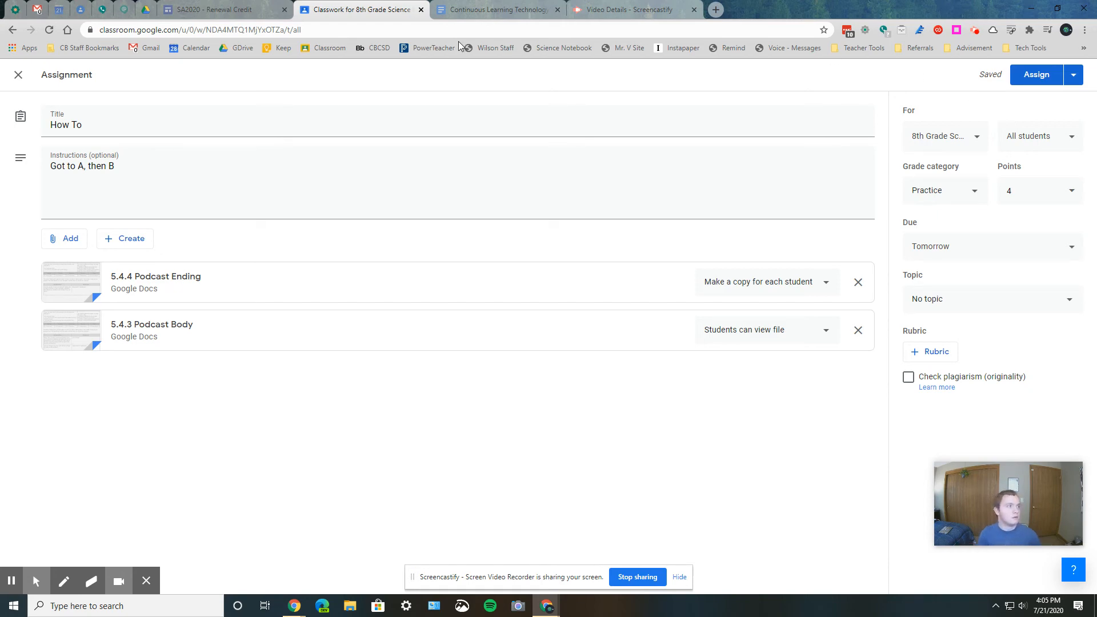
click(18, 74)
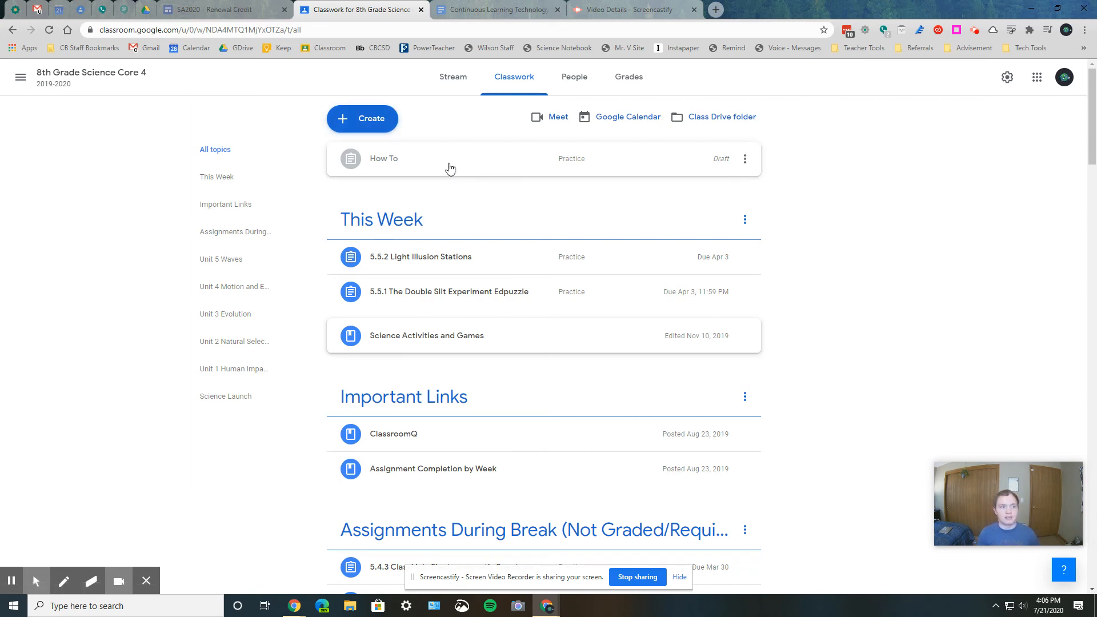
- Start a quiz assignment with a Blank Quiz form, and close it without assigning
click(380, 128)
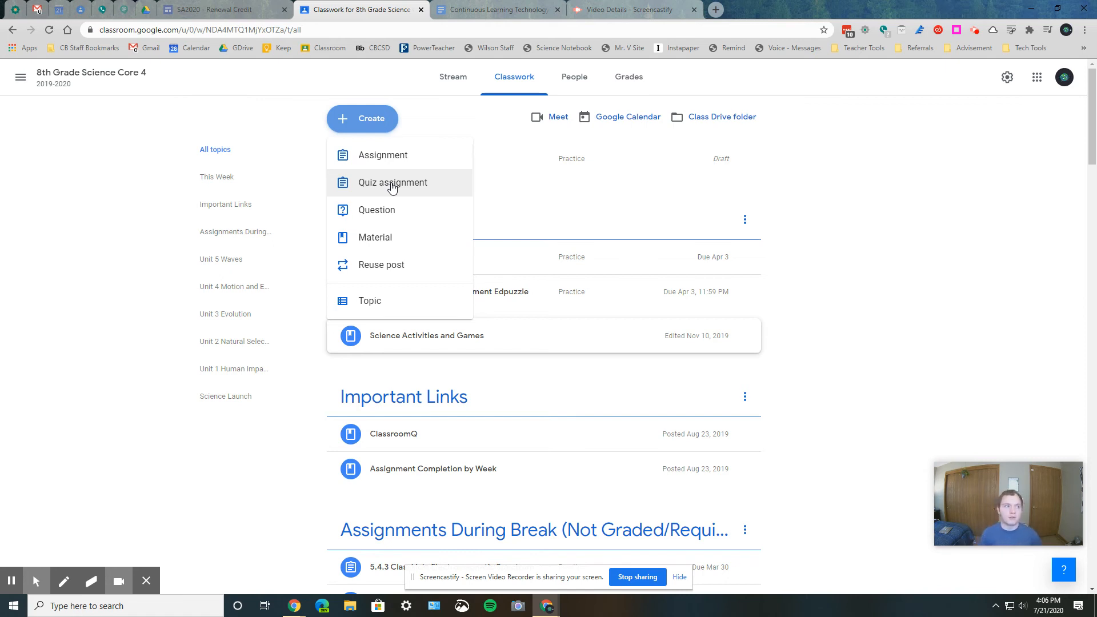
click(392, 184)
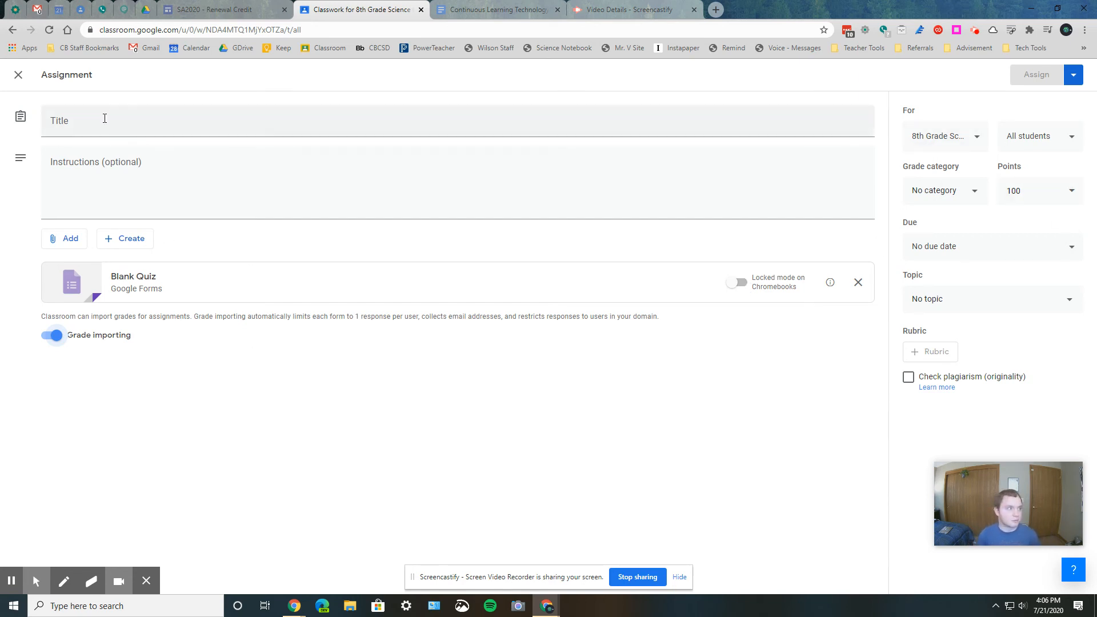
click(19, 75)
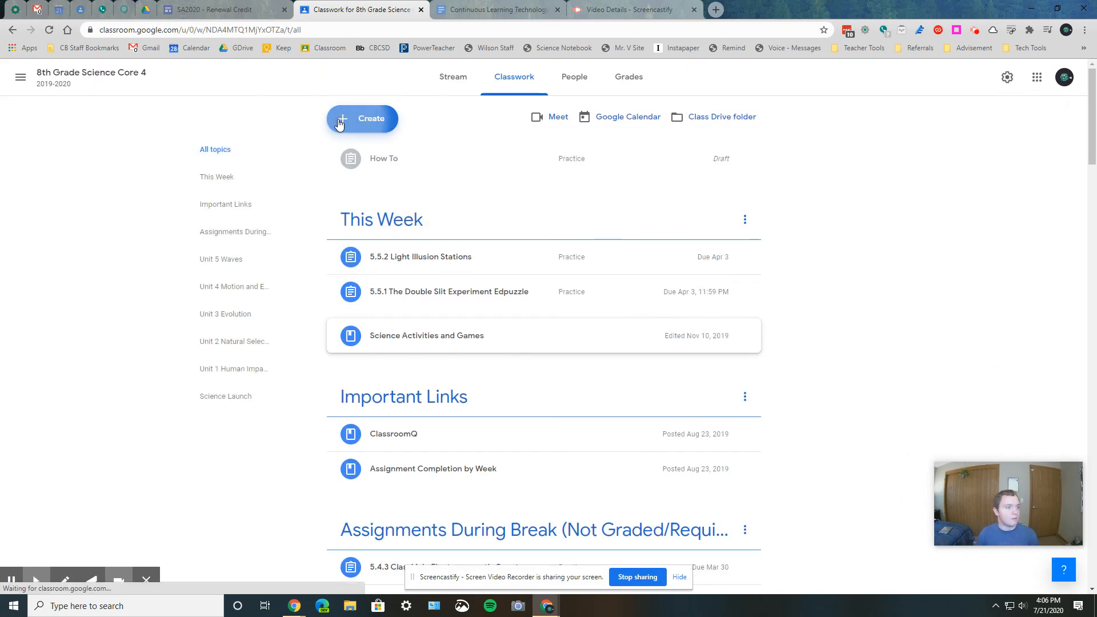
- Start a new question, check its answer type, student and points options, and close it without asking
click(361, 119)
click(378, 212)
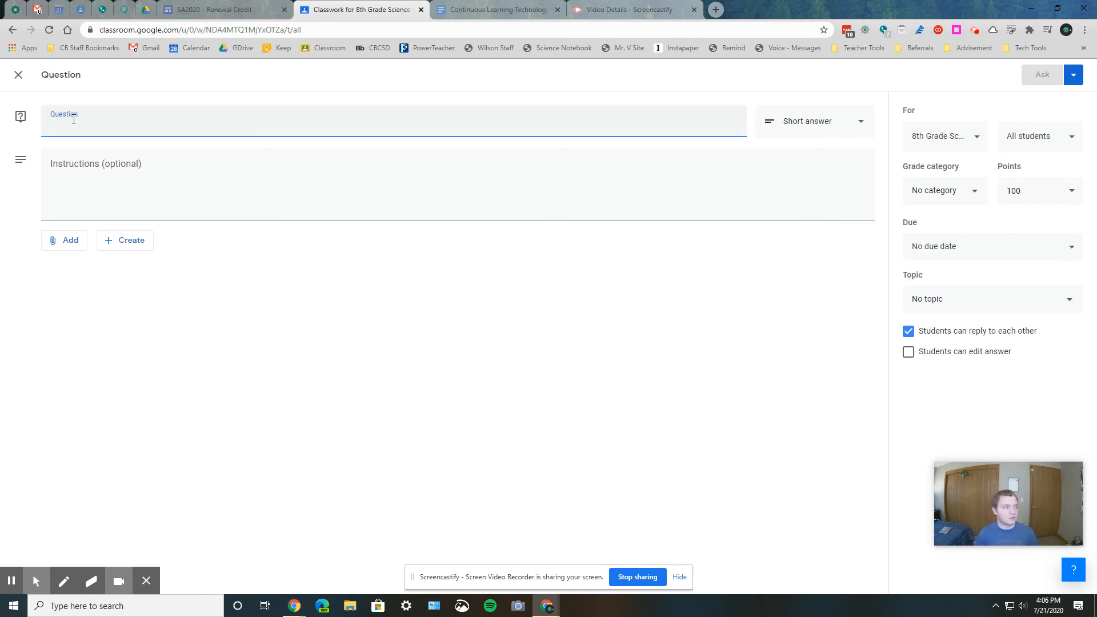
click(818, 115)
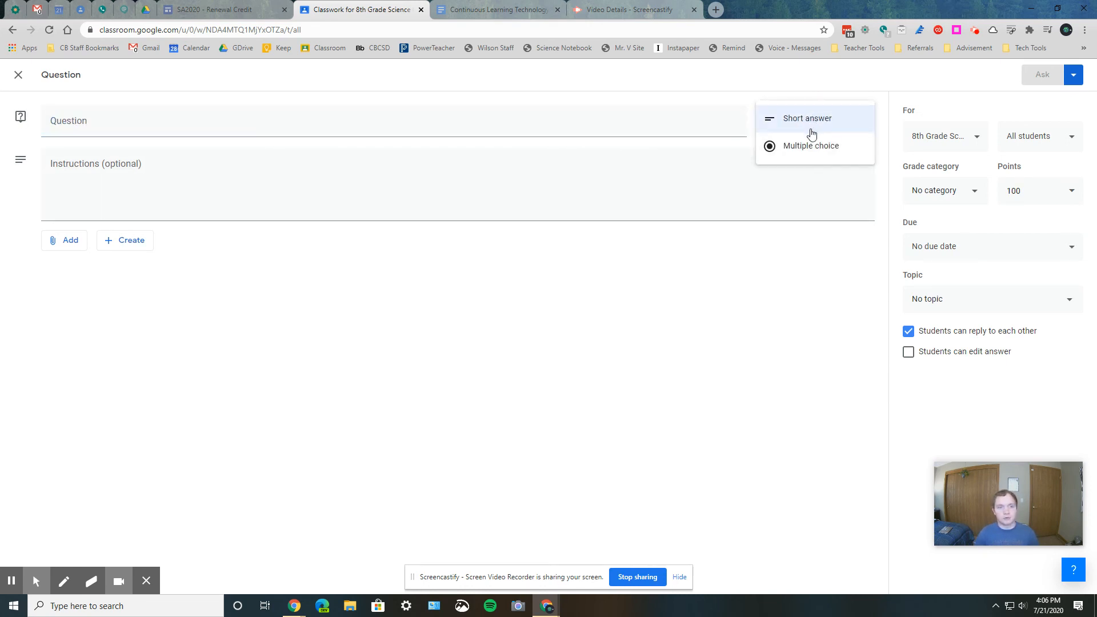
click(811, 268)
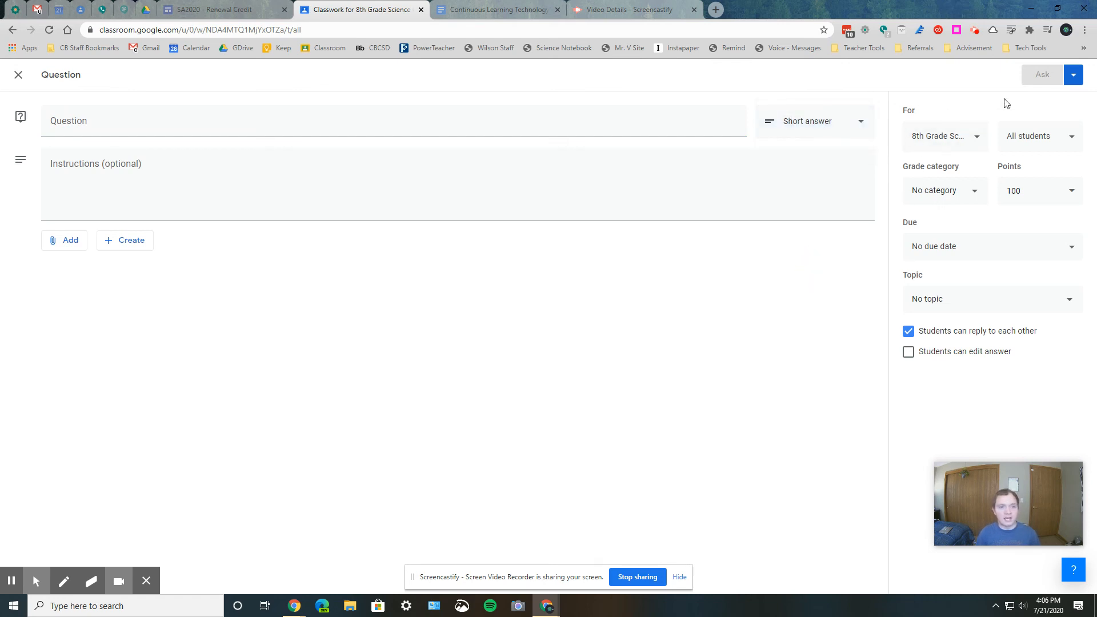
click(1037, 143)
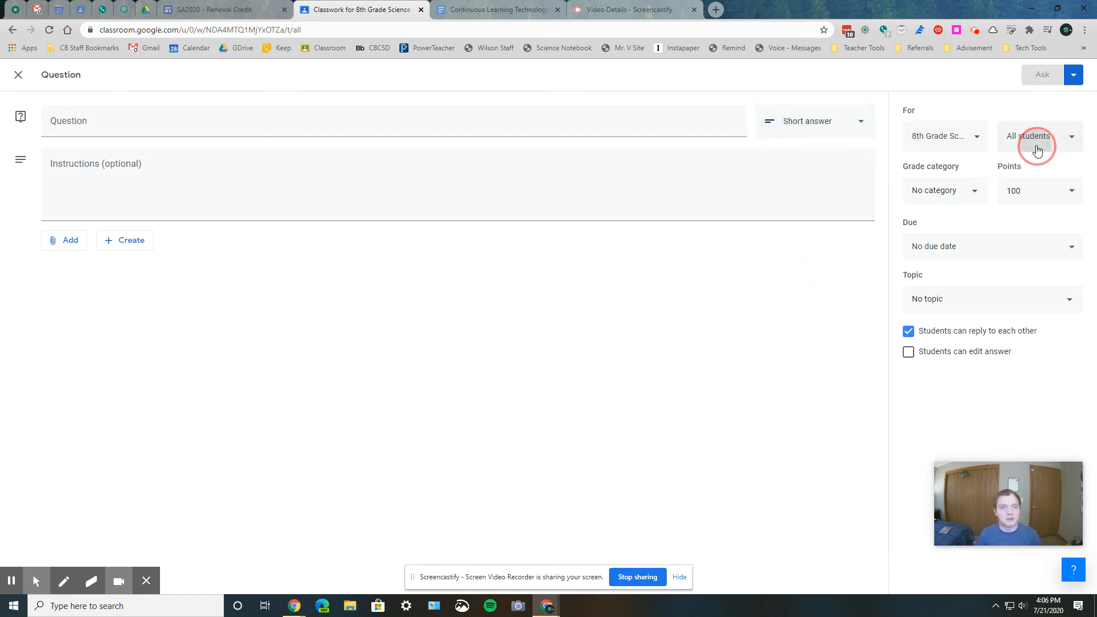
click(862, 251)
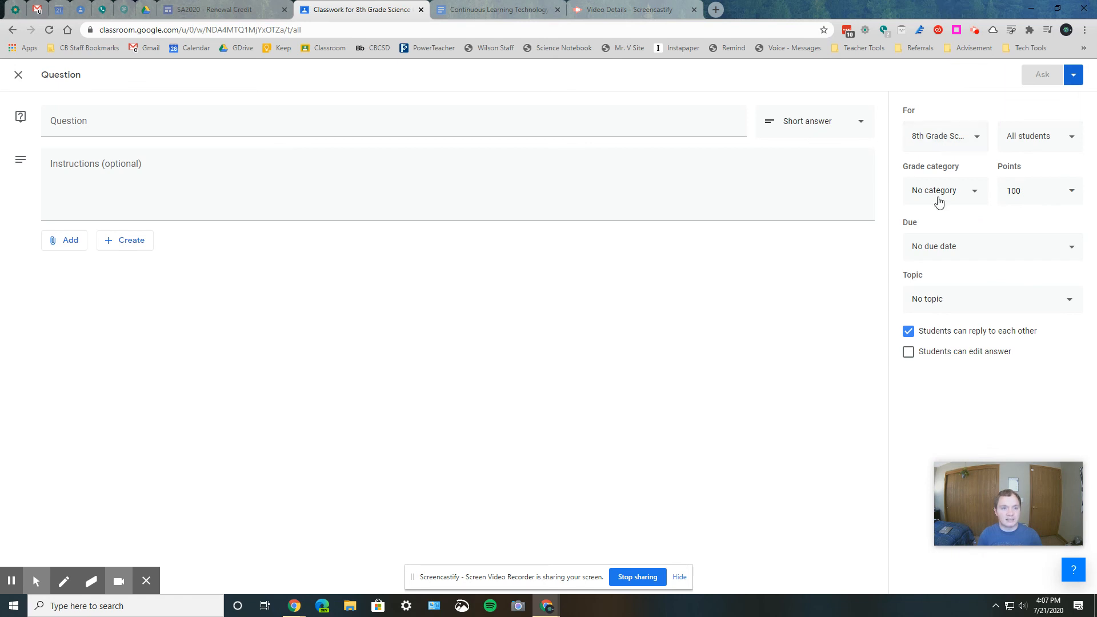
click(1048, 186)
click(18, 75)
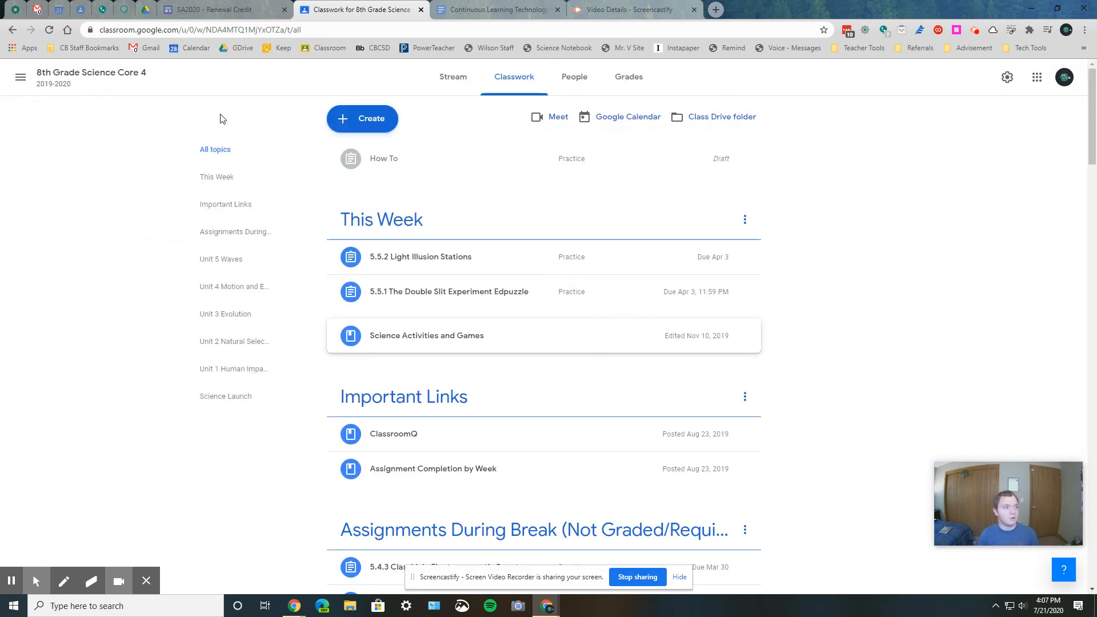
- Open the Science Activities and Games material under This Week for editing, view its details, and close it without saving
click(362, 118)
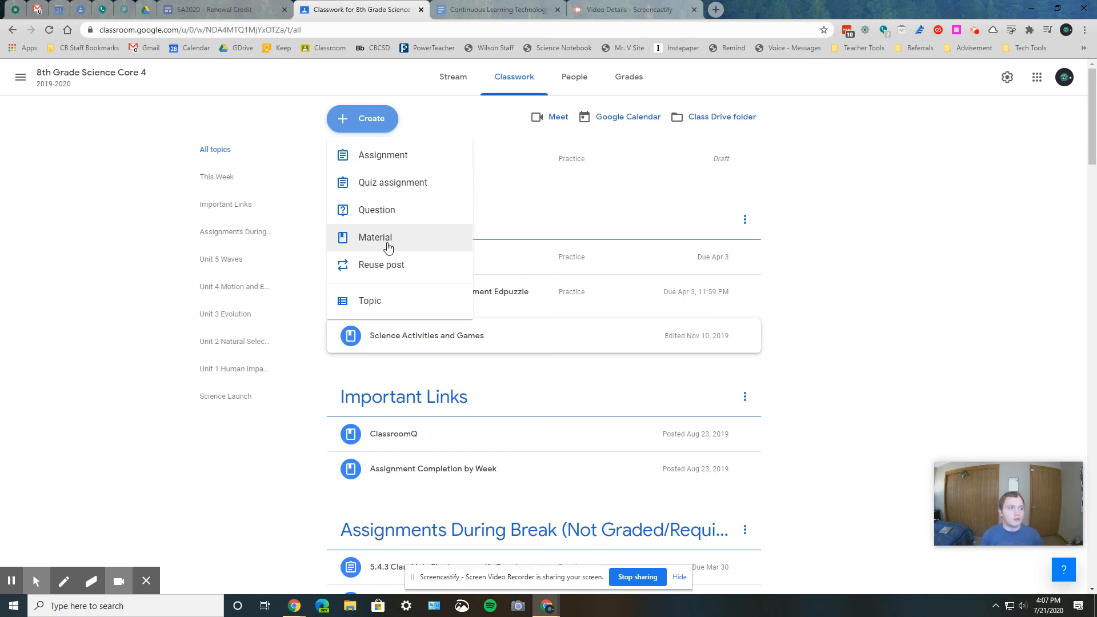
click(508, 212)
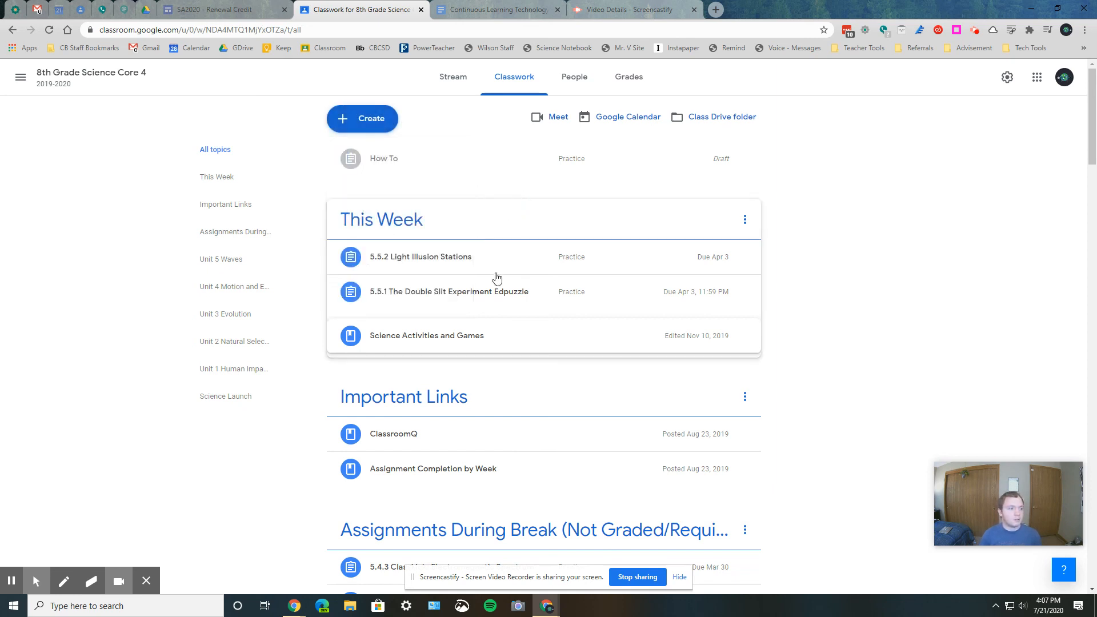
click(394, 333)
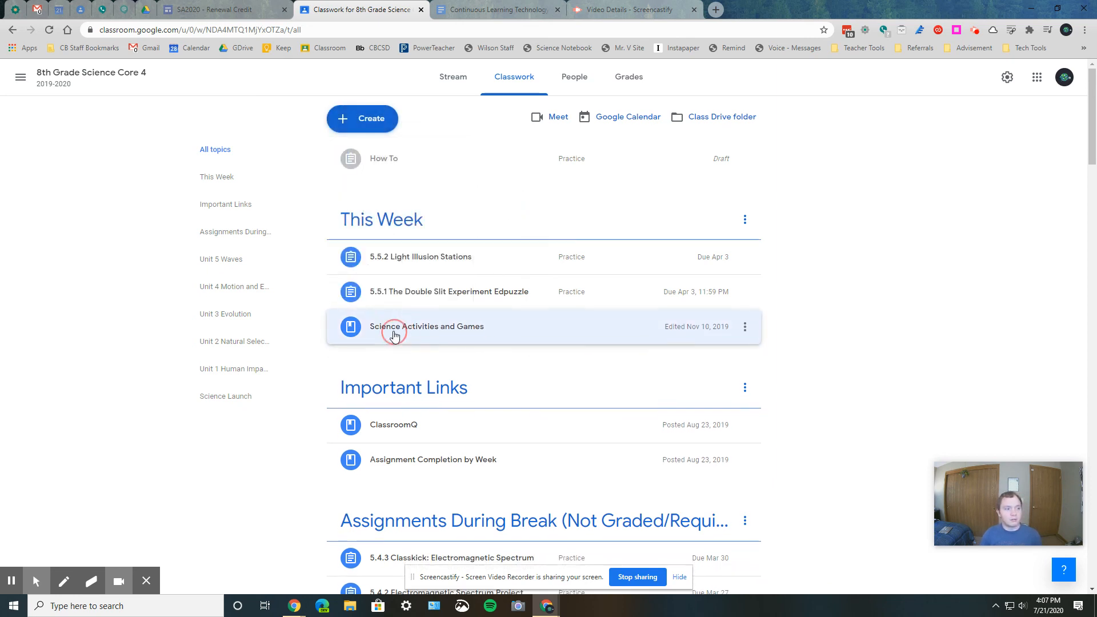
click(745, 337)
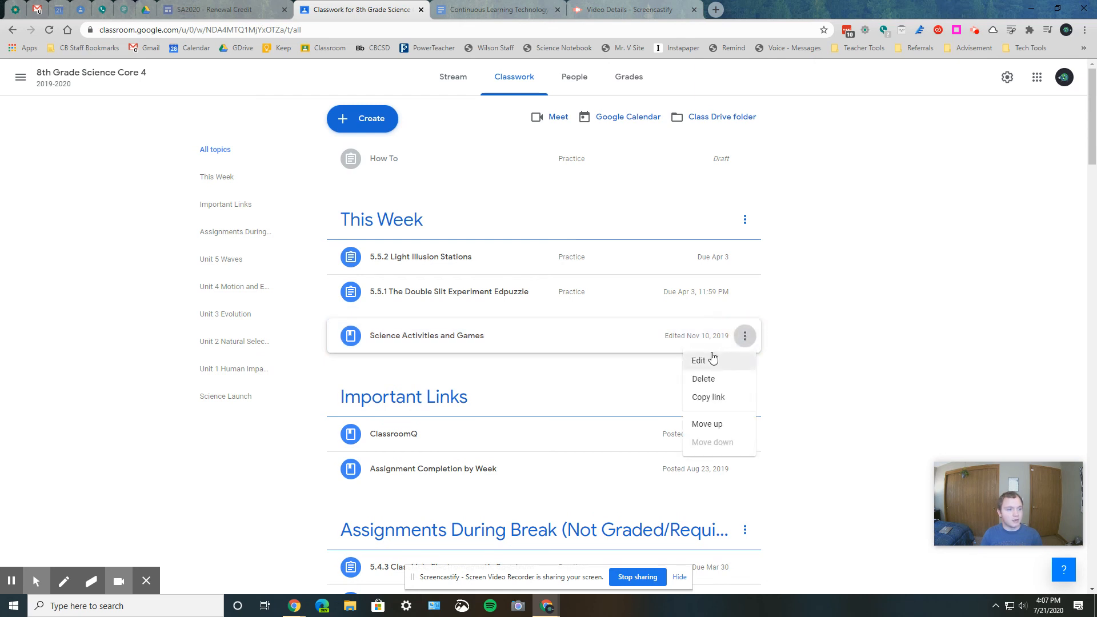
click(699, 359)
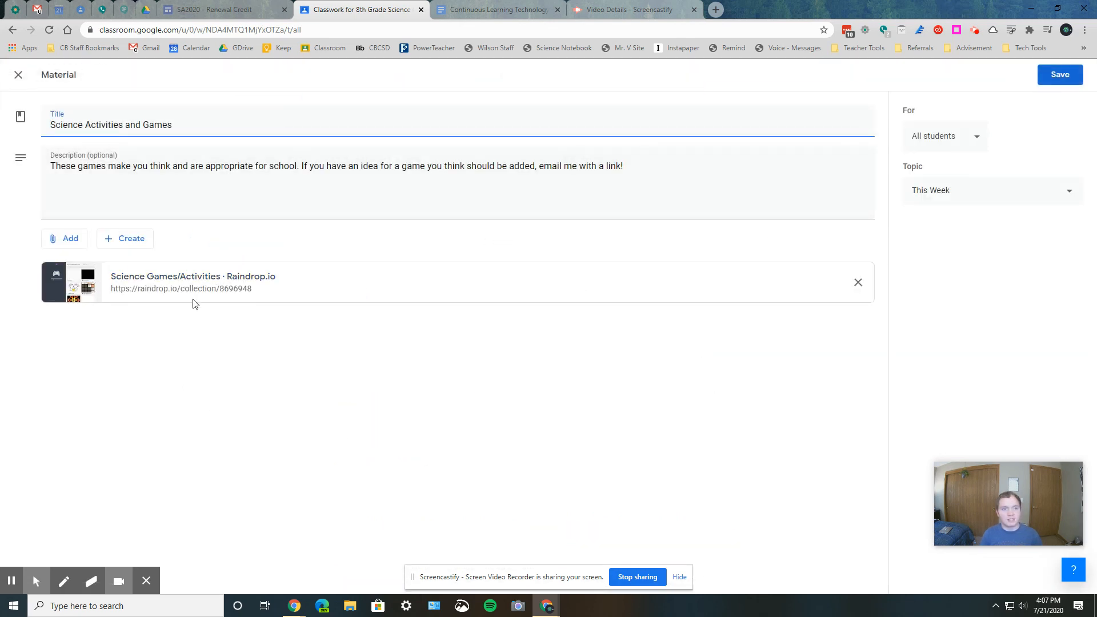
click(17, 76)
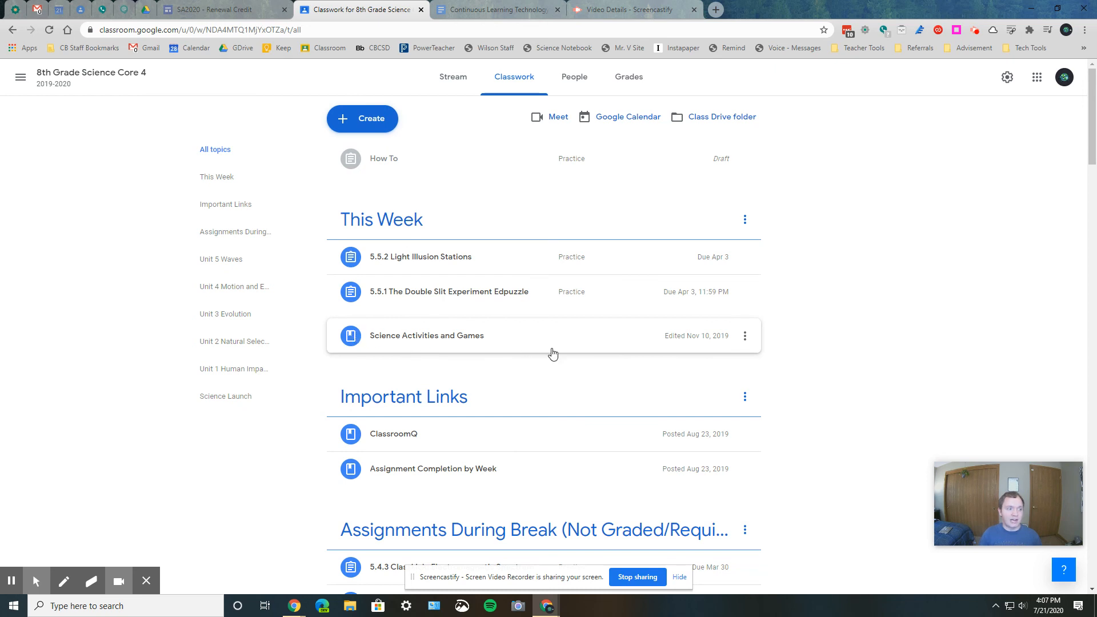
- Look through the classwork topics from This Week to Unit 3 Evolution, comparing posted materials with assignments
scroll(553, 355, down, 1)
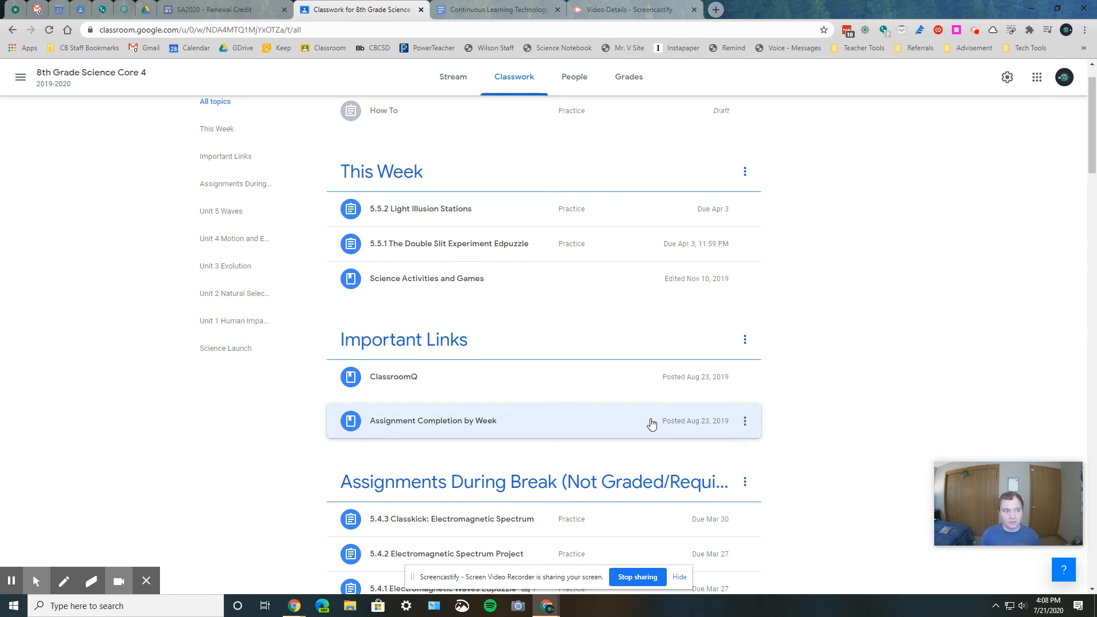
scroll(651, 422, down, 2)
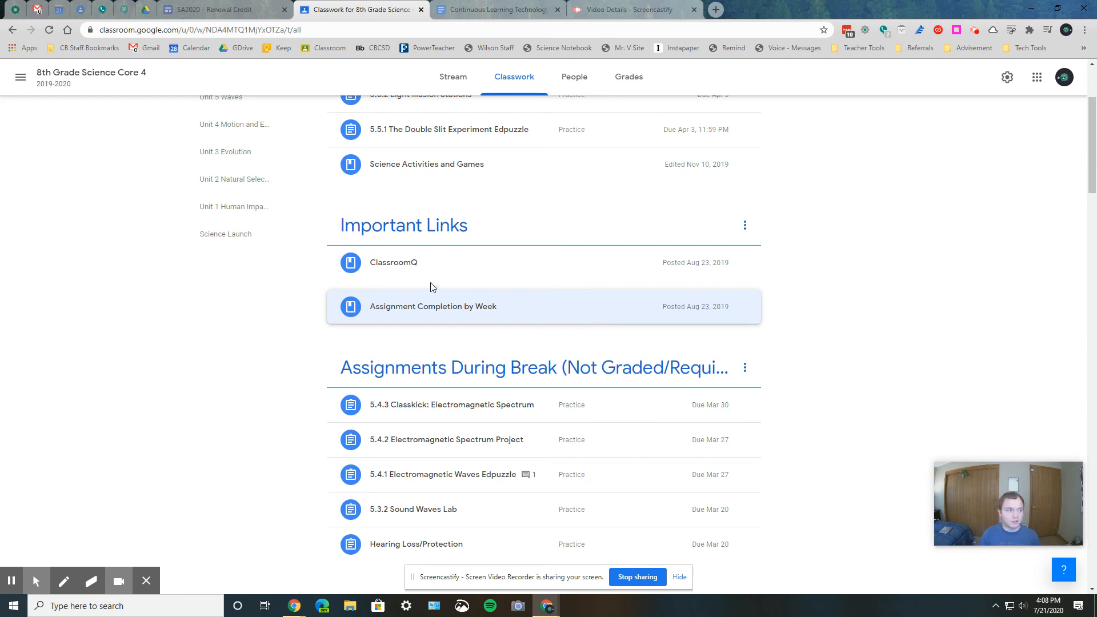
click(468, 168)
scroll(482, 337, down, 18)
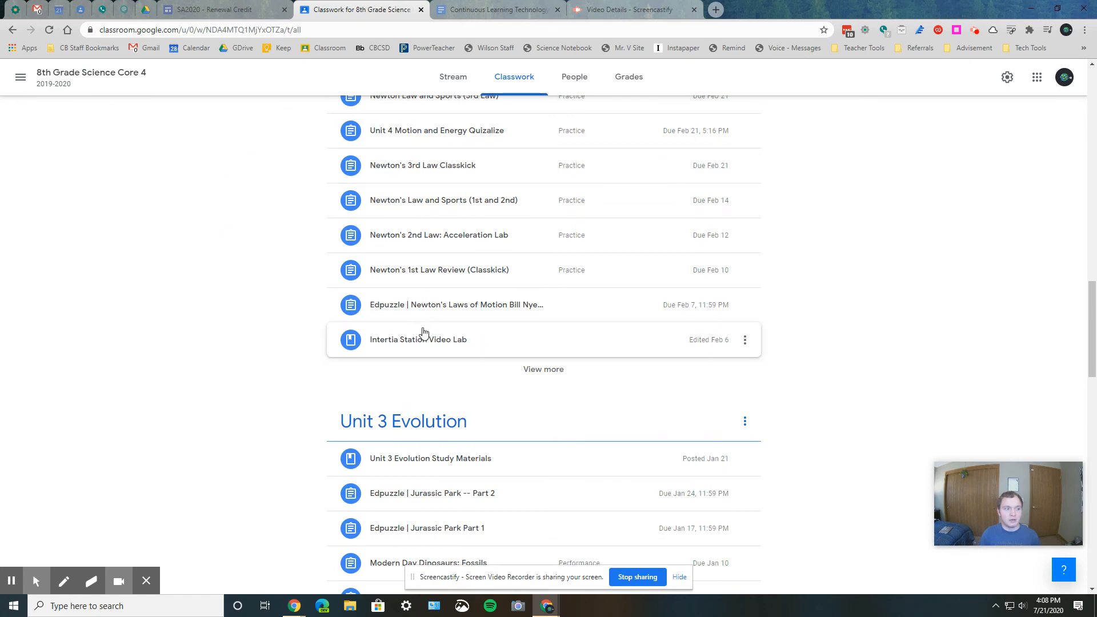
click(451, 307)
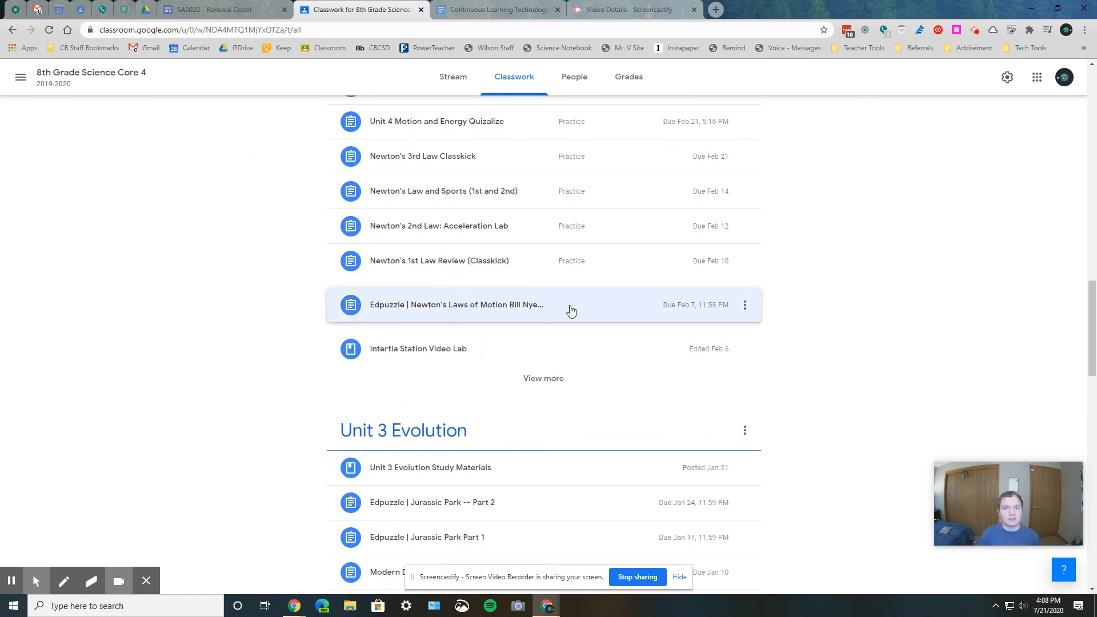
scroll(566, 329, up, 15)
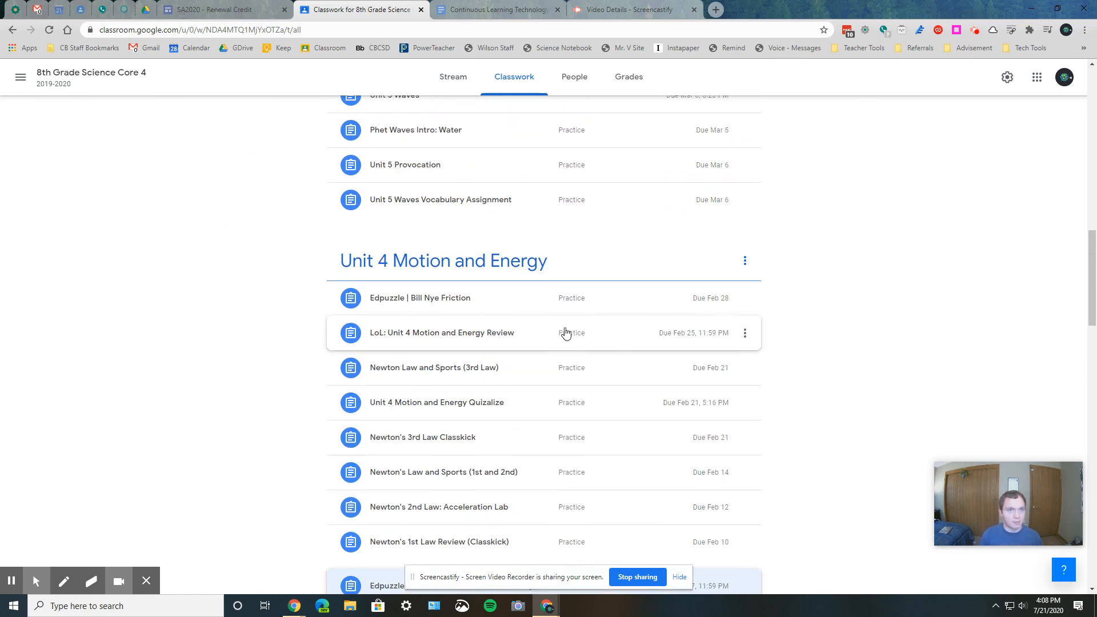
scroll(103, 458, up, 5)
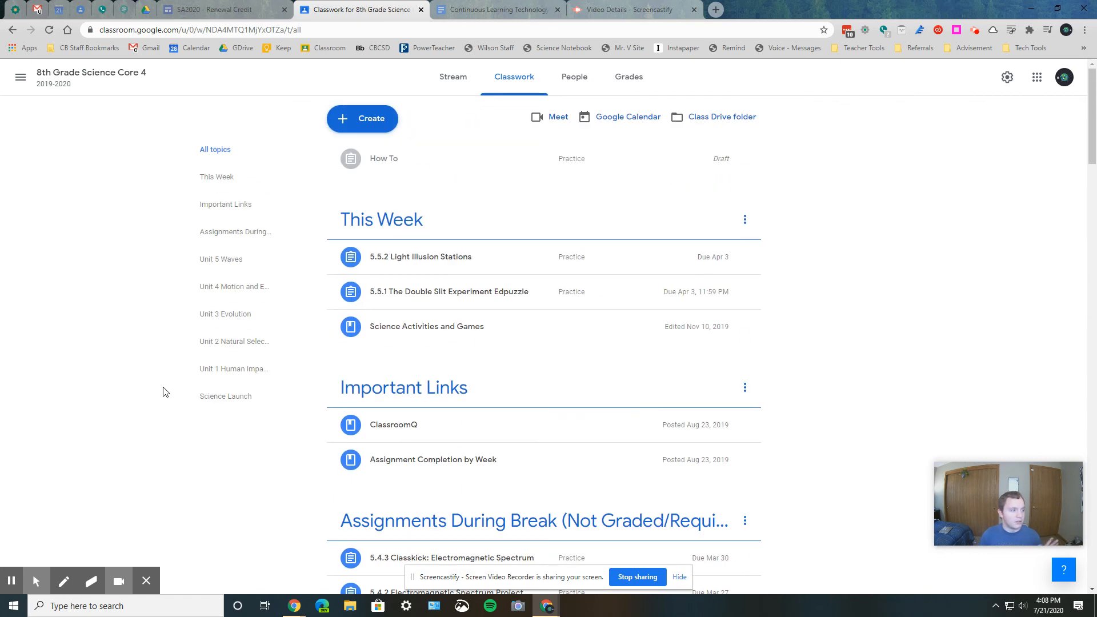